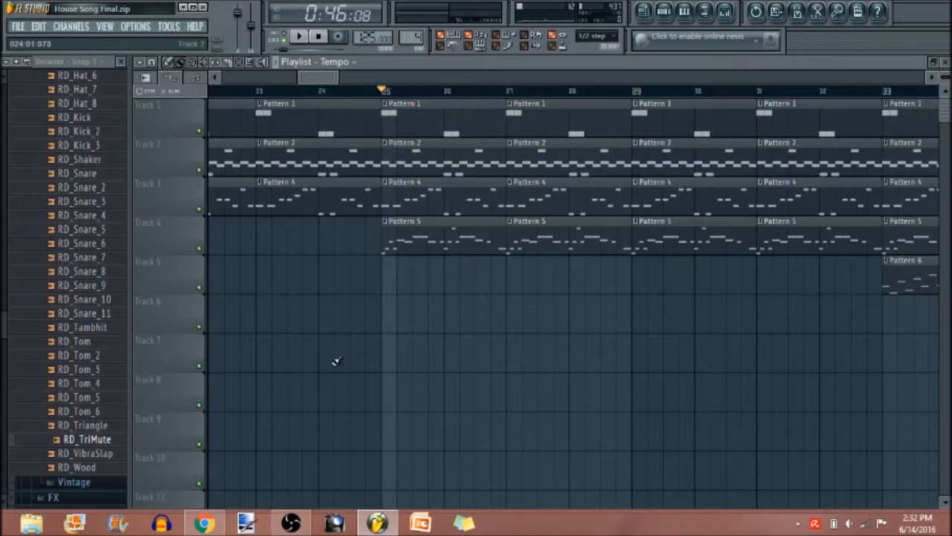
Play the arrangement from bar 25, pause it near bar 49, and return the playhead to bar 25
key("space")
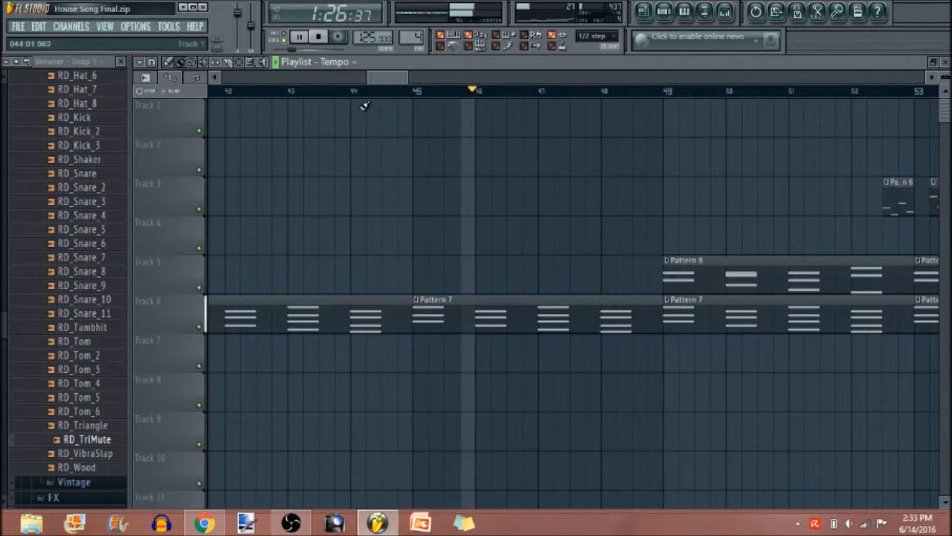
left_click(305, 42)
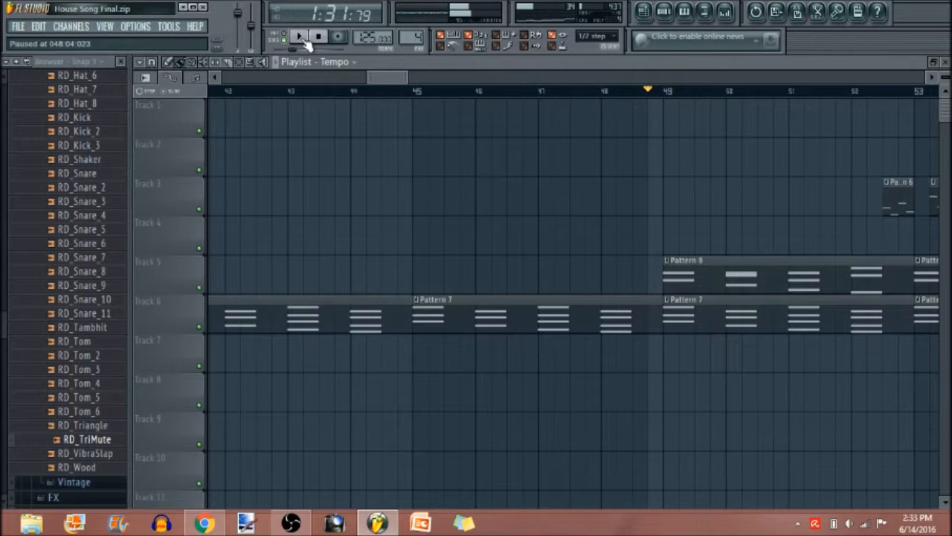
left_click_drag(386, 78, 307, 77)
left_click(422, 91)
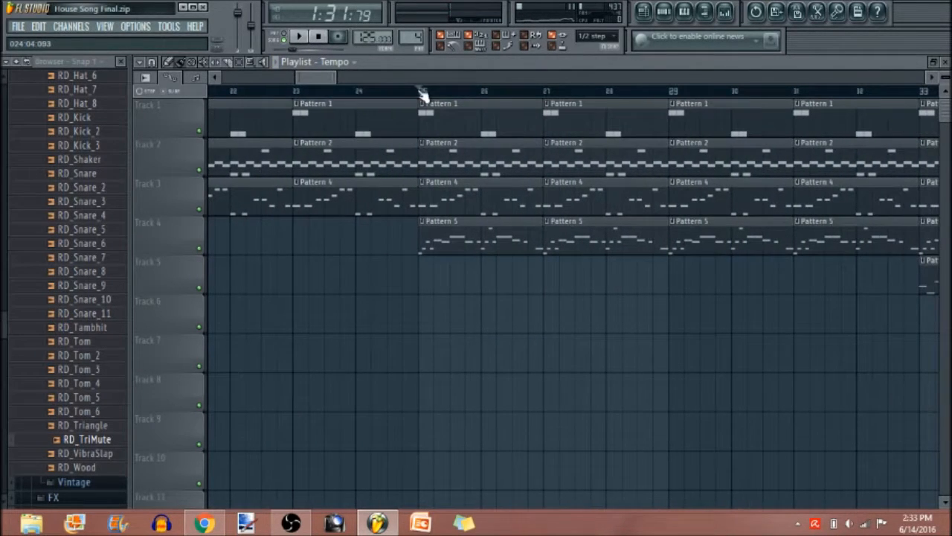
Open Pattern 1's GMS notes in the piano roll and audition the pattern on its own in pattern mode
double_click(452, 127)
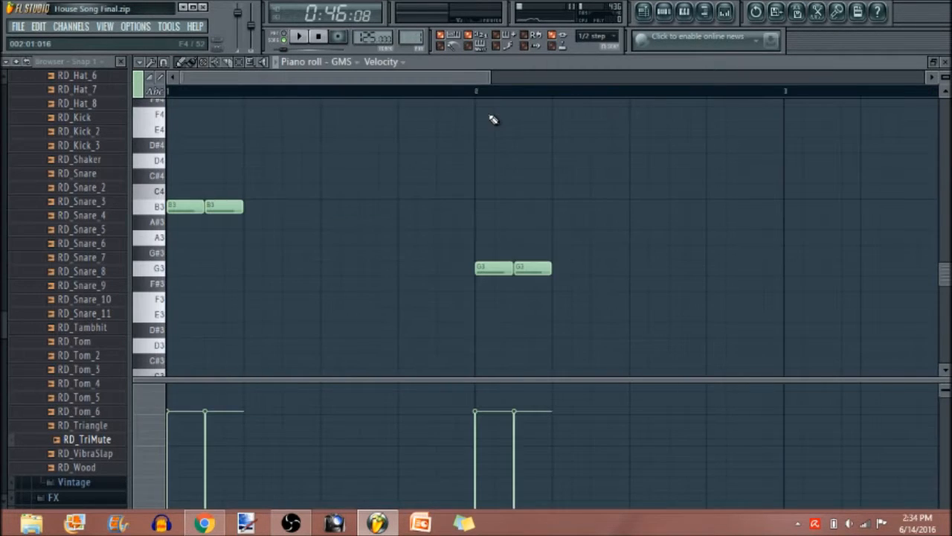
left_click(289, 39)
key("space")
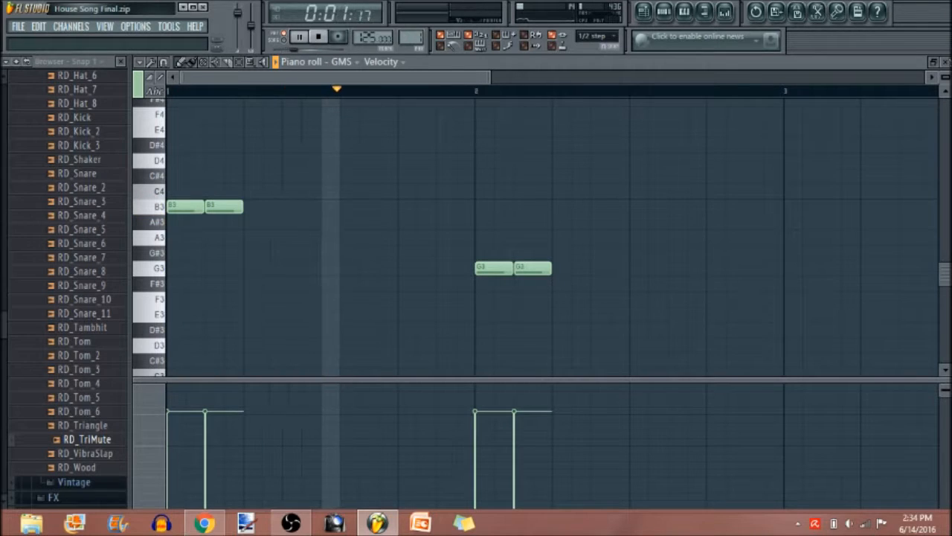
key("space")
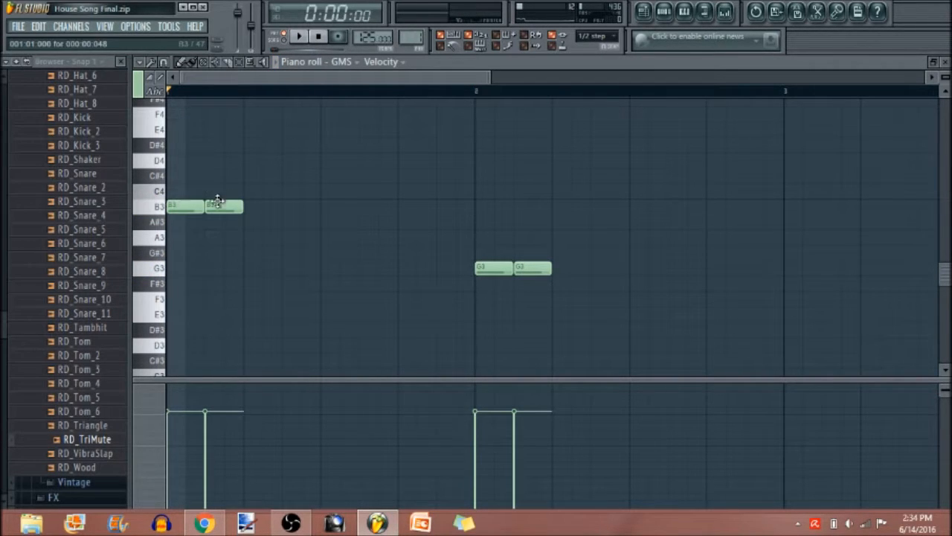
Load the Analog Bass 4 TE preset from the Basses bank into the GMS channel and audition it
left_click(664, 12)
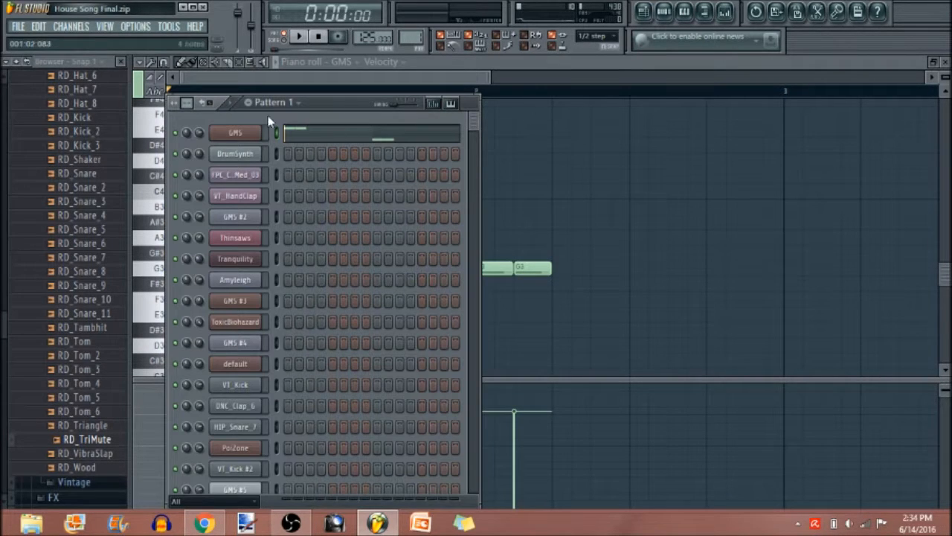
left_click(235, 133)
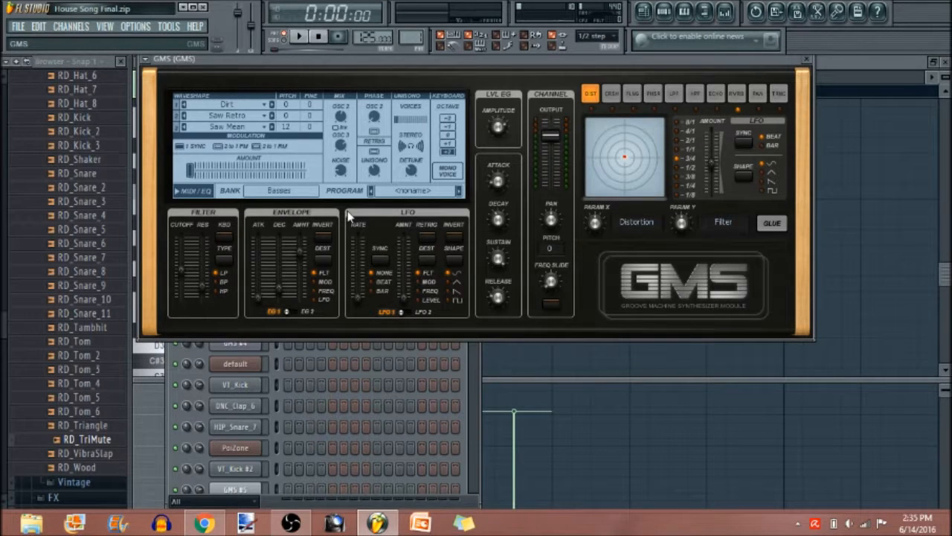
left_click(302, 194)
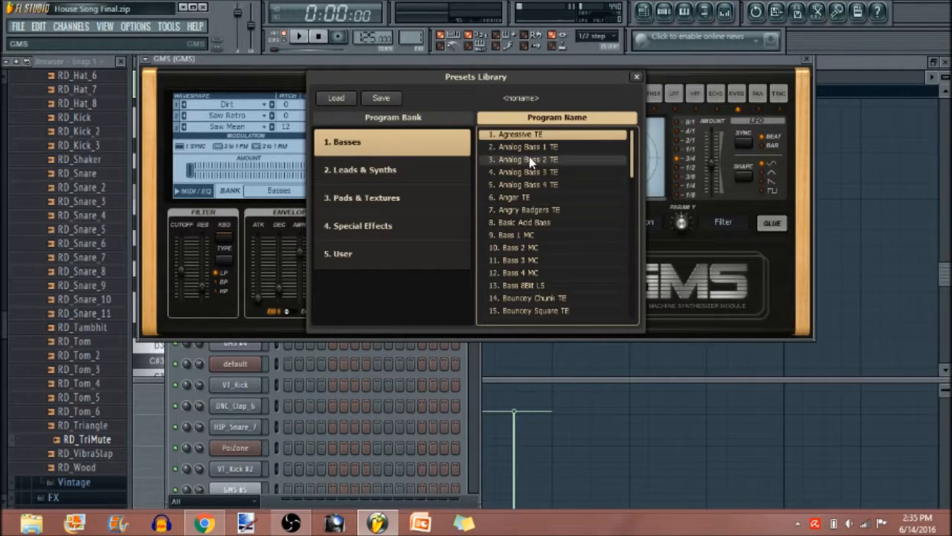
left_click(530, 186)
key("space")
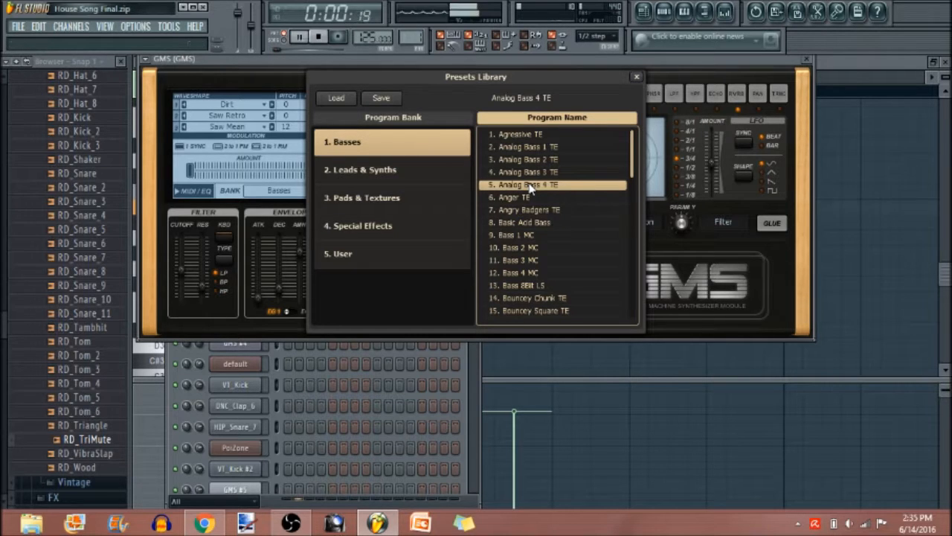
key("space")
left_click(636, 76)
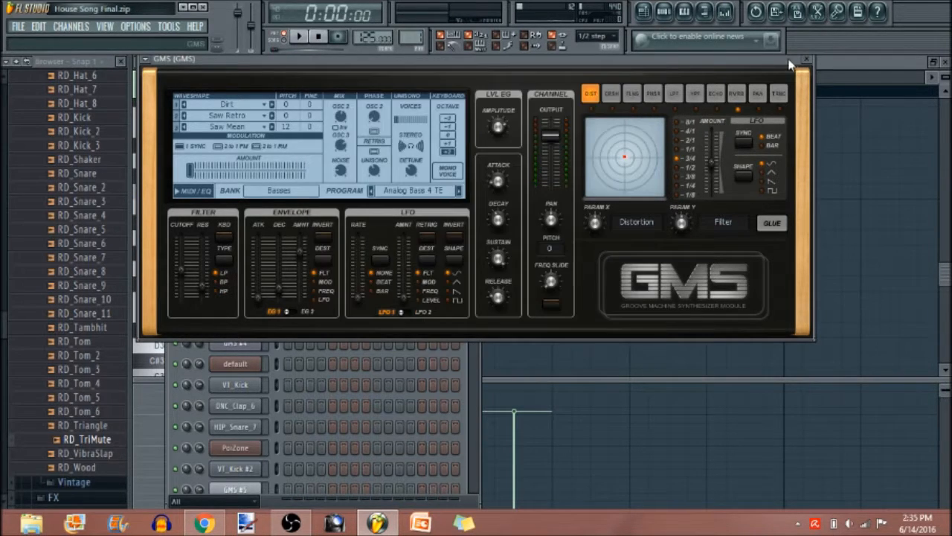
Open Pattern 2's DrumSynth notes in the piano roll from the playlist and audition the whole drum loop
key("F5")
double_click(442, 161)
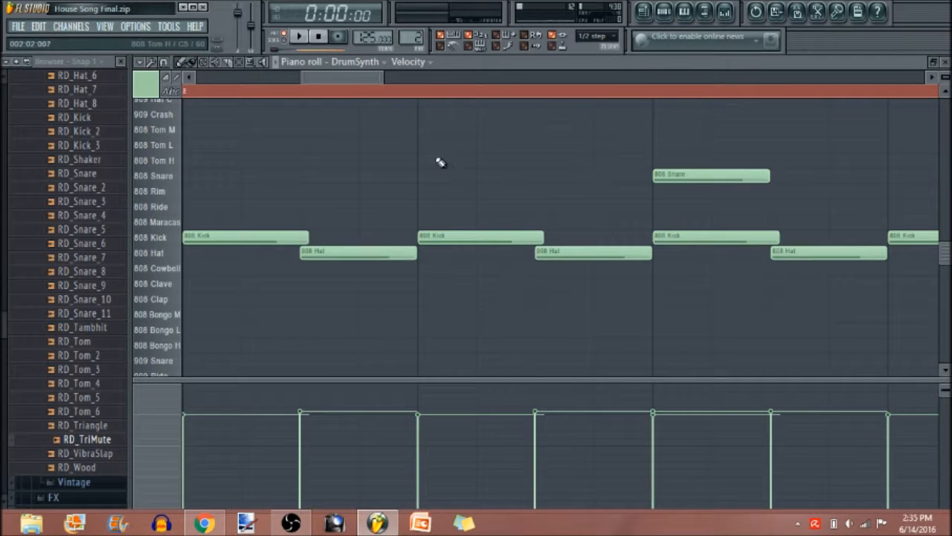
left_click_drag(387, 77, 570, 77)
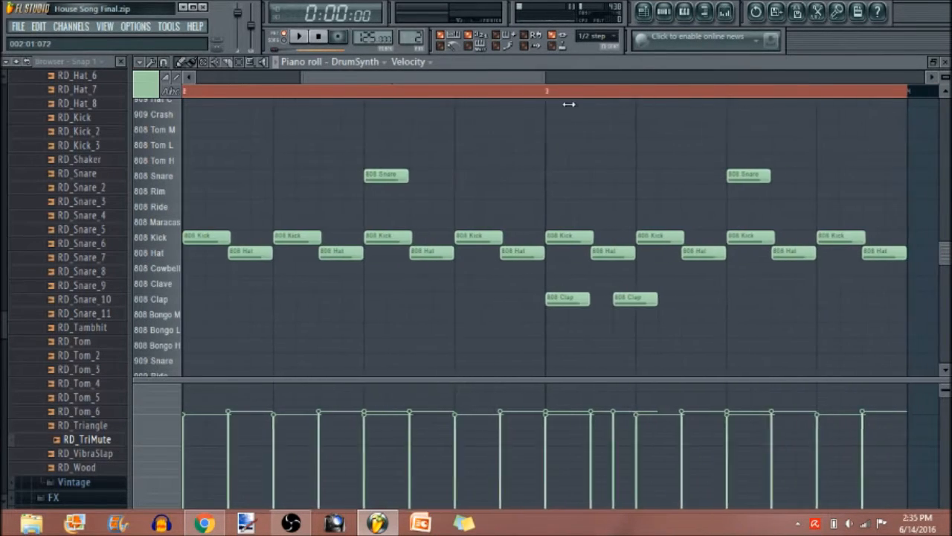
left_click(296, 36)
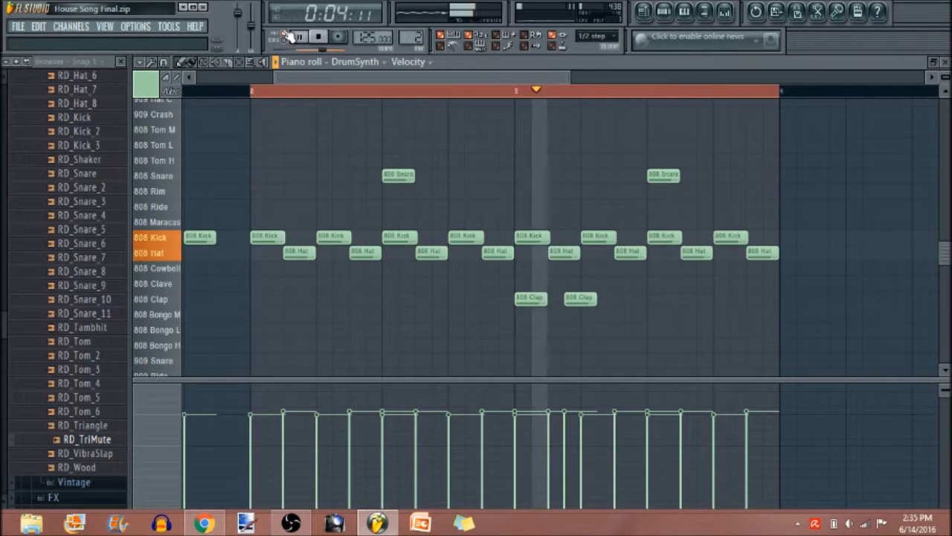
left_click(292, 35)
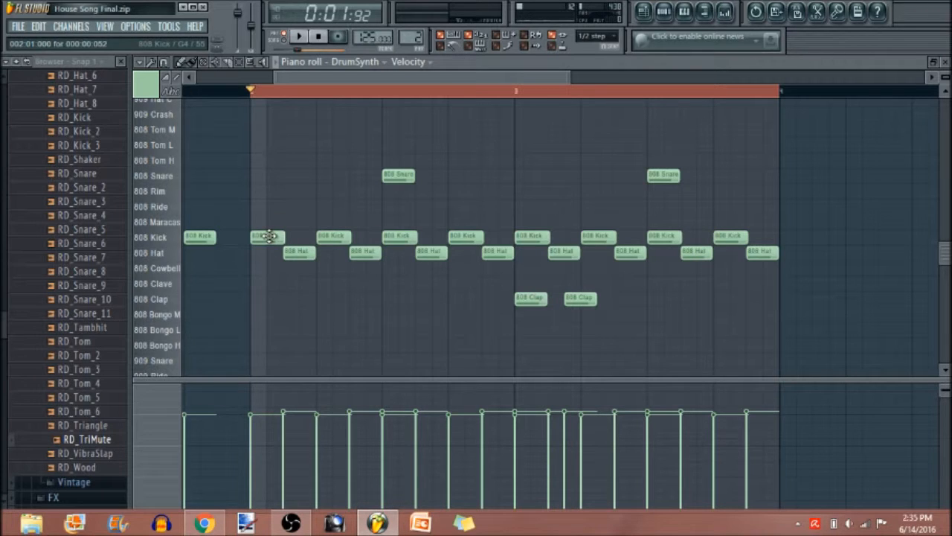
Audition the 808 Snare notes and the 808 Kick notes separately, with the loop's other drum notes muted
scroll(273, 281, "up", 1)
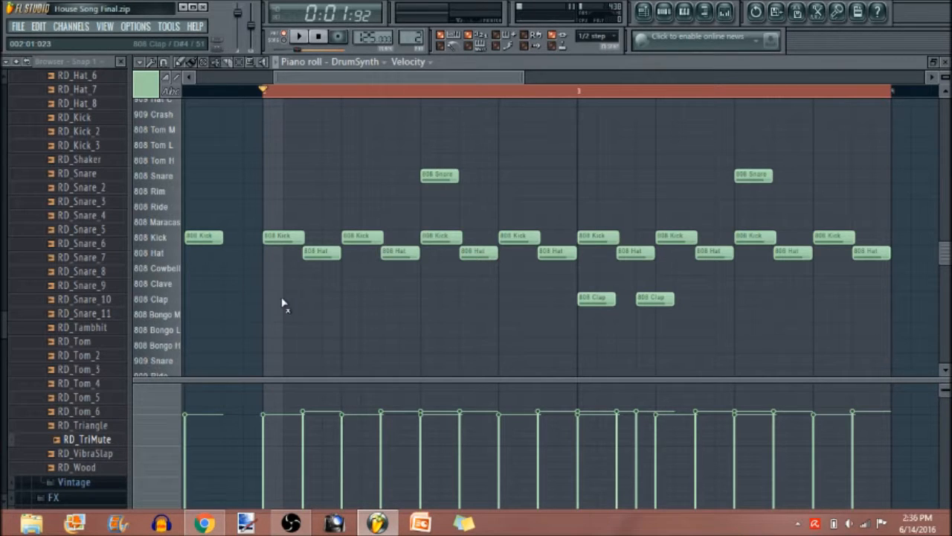
key("space")
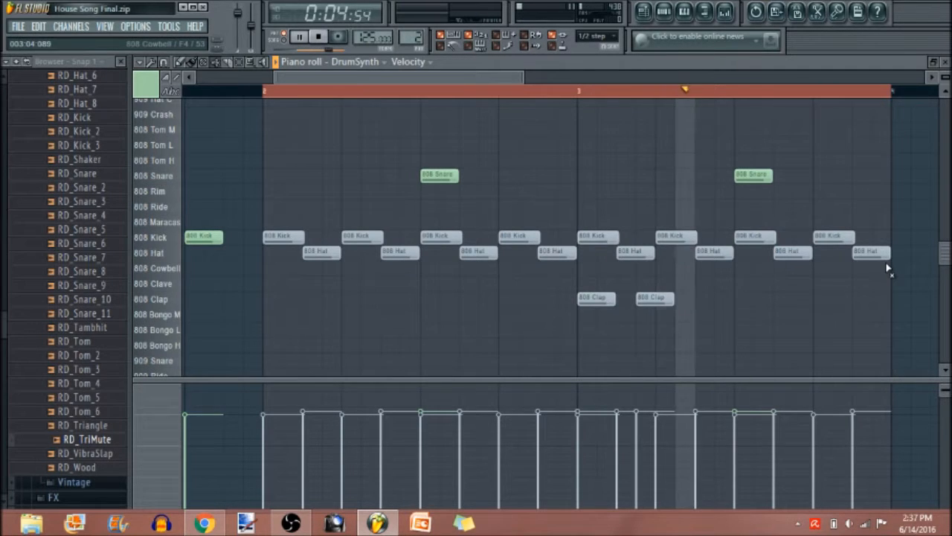
key("space")
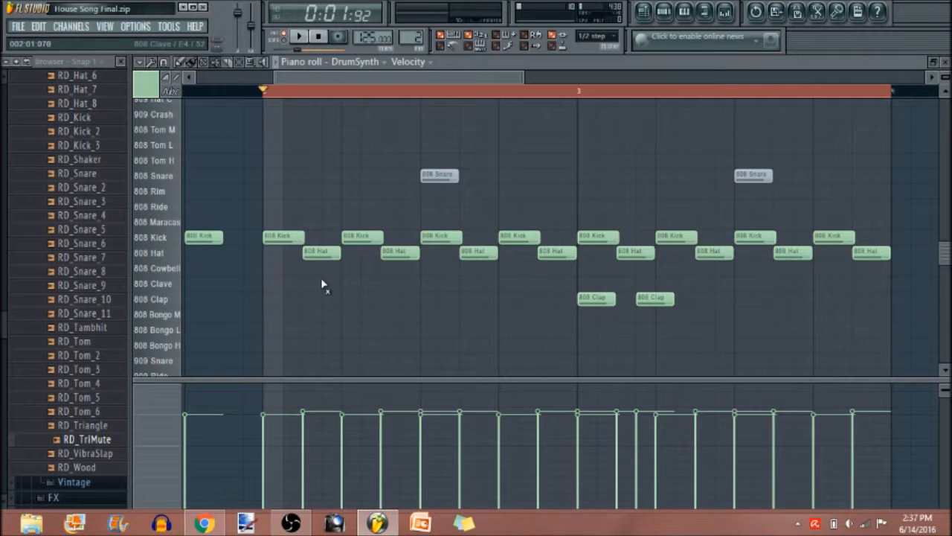
key("space")
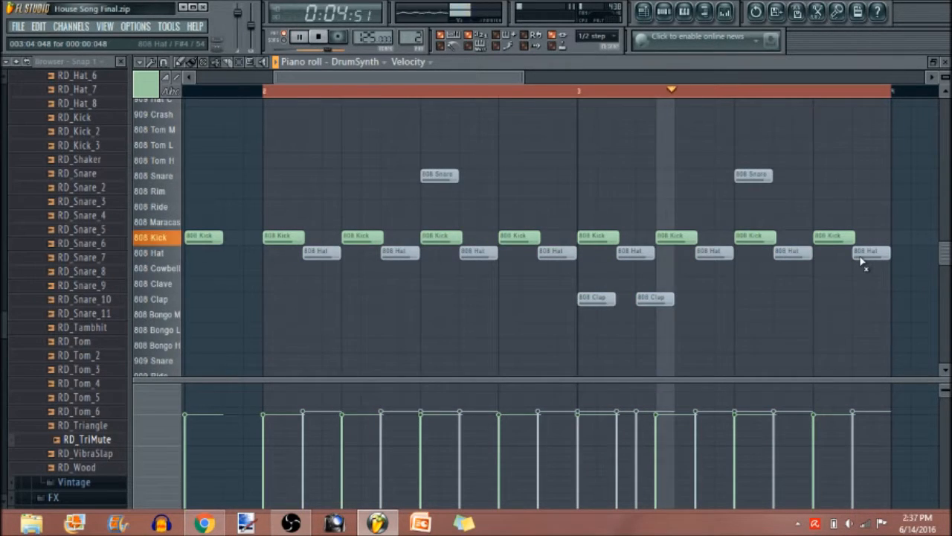
key("space")
Audition the 808 Hat notes and the 808 Clap notes separately with the other drum notes muted, and unmute everything
key("space")
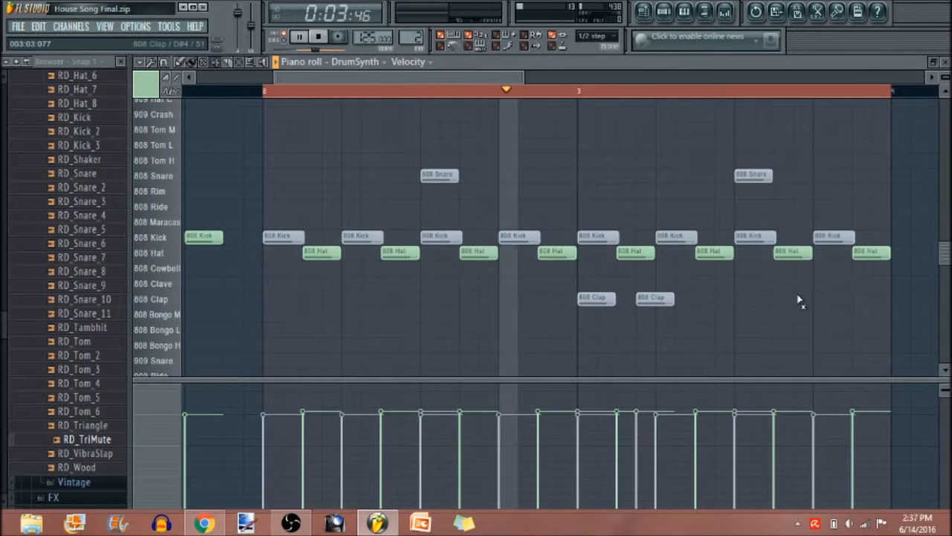
key("space")
left_click(654, 299)
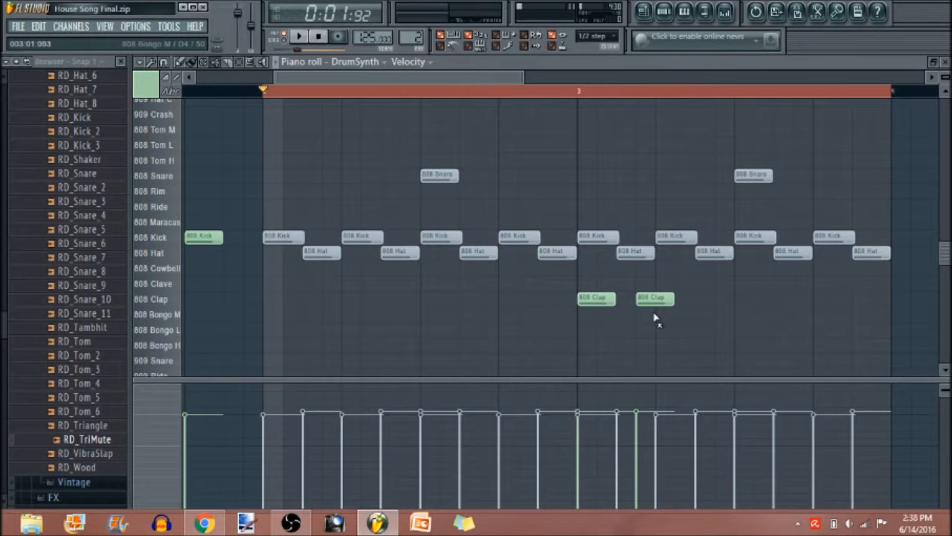
key("space")
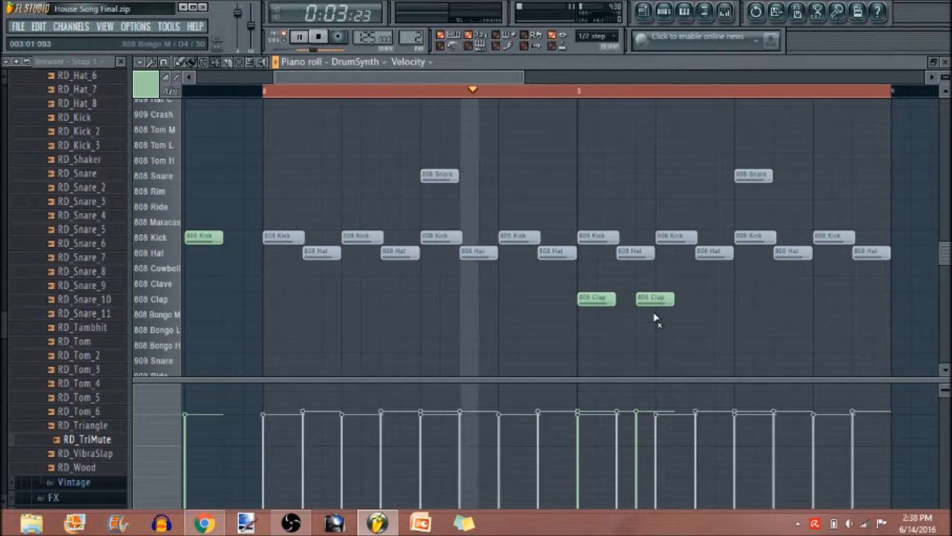
key("space")
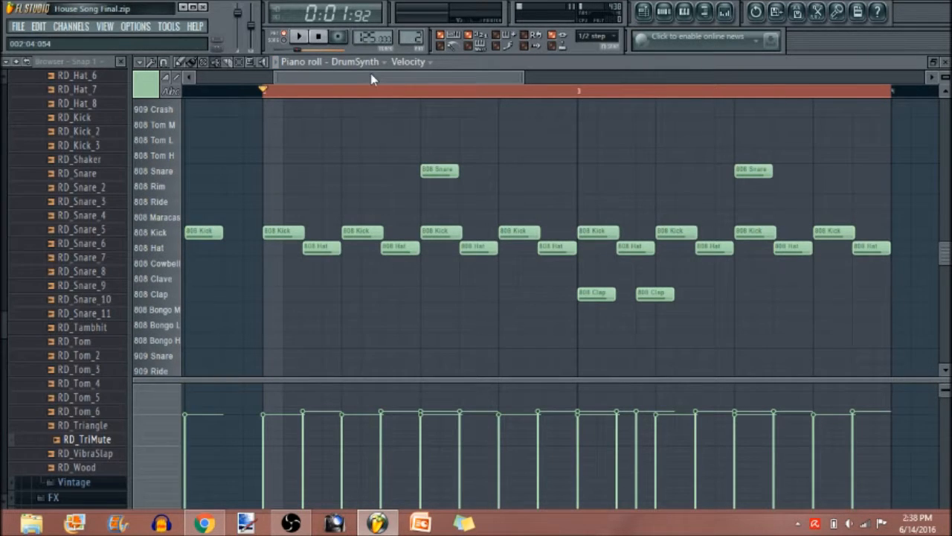
Return to the playlist, open Pattern 4's GMS #2 melody in the piano roll, and audition it
key("Escape")
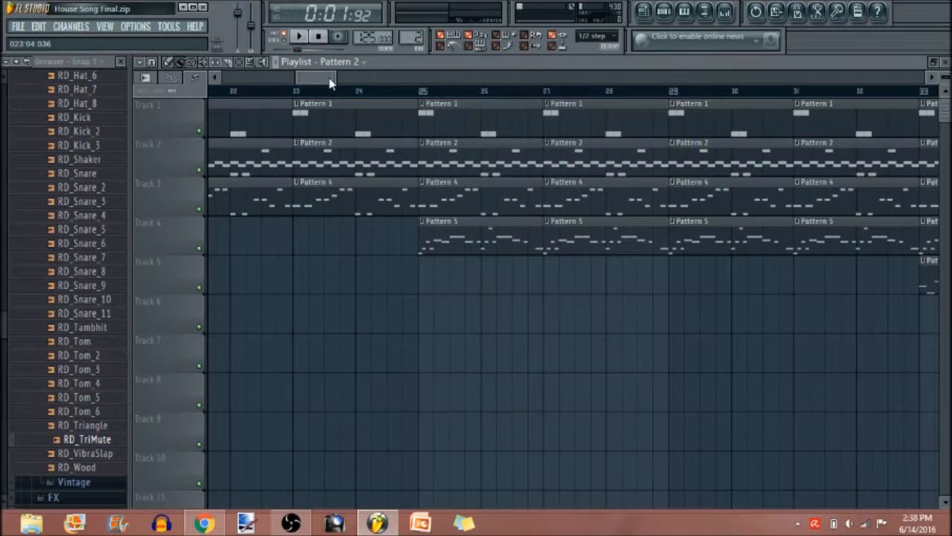
double_click(441, 197)
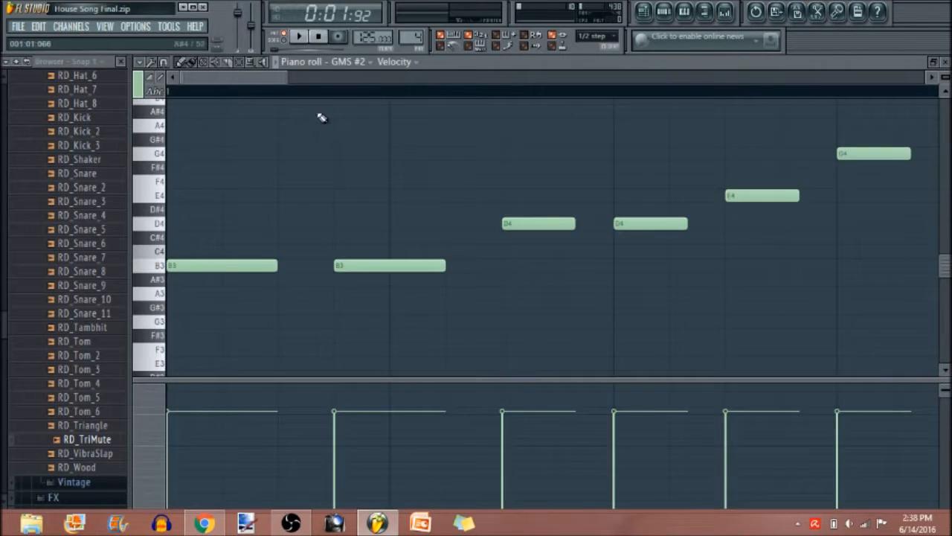
key("space")
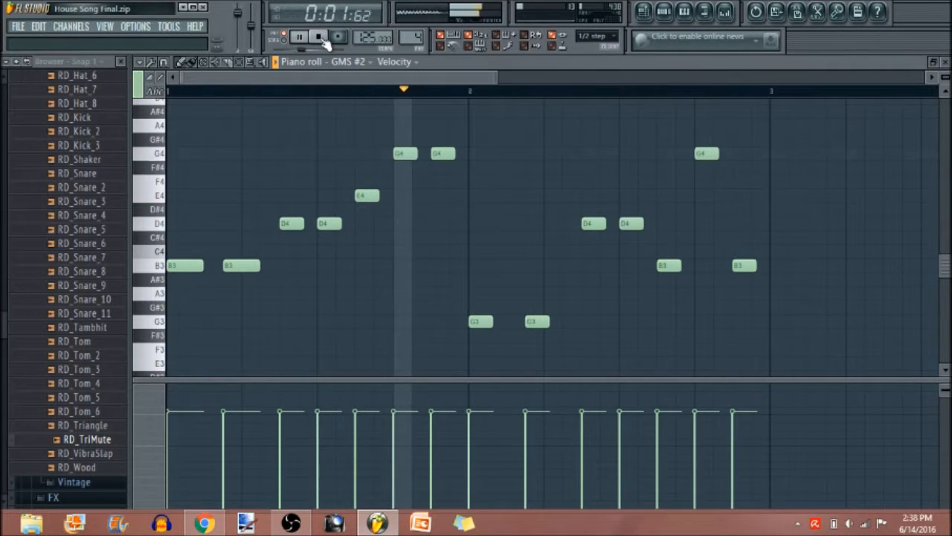
left_click(320, 38)
Load the Keys 3 preset from the Leads & Synths bank into the GMS #2 channel and audition it
left_click(666, 14)
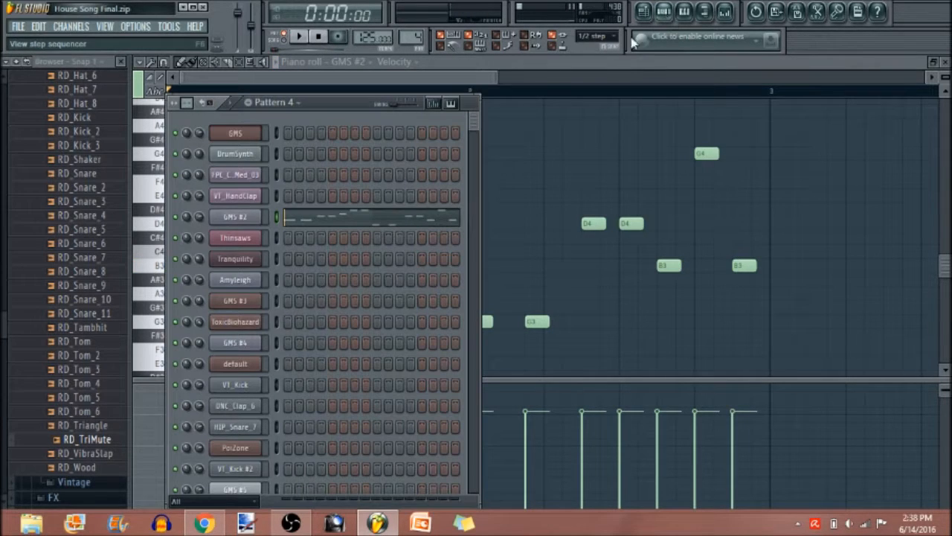
left_click(237, 216)
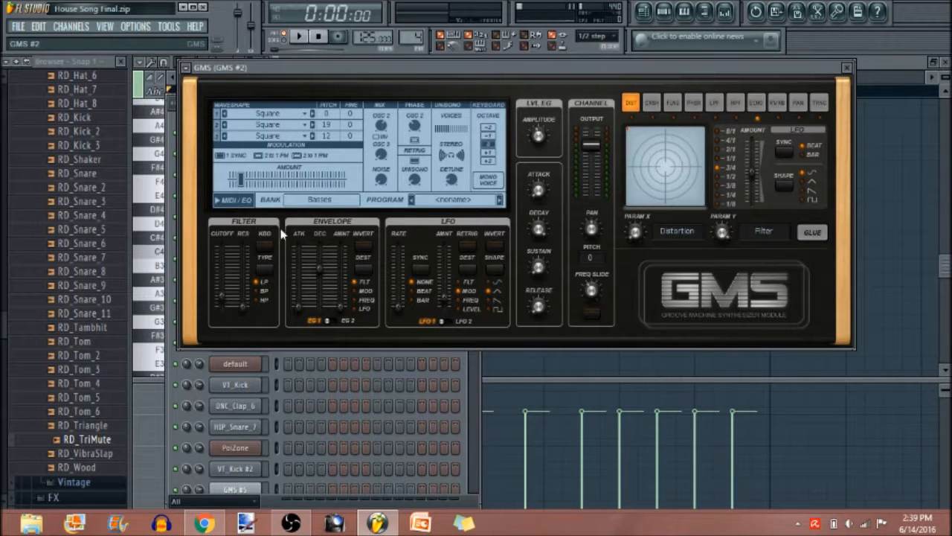
left_click(339, 209)
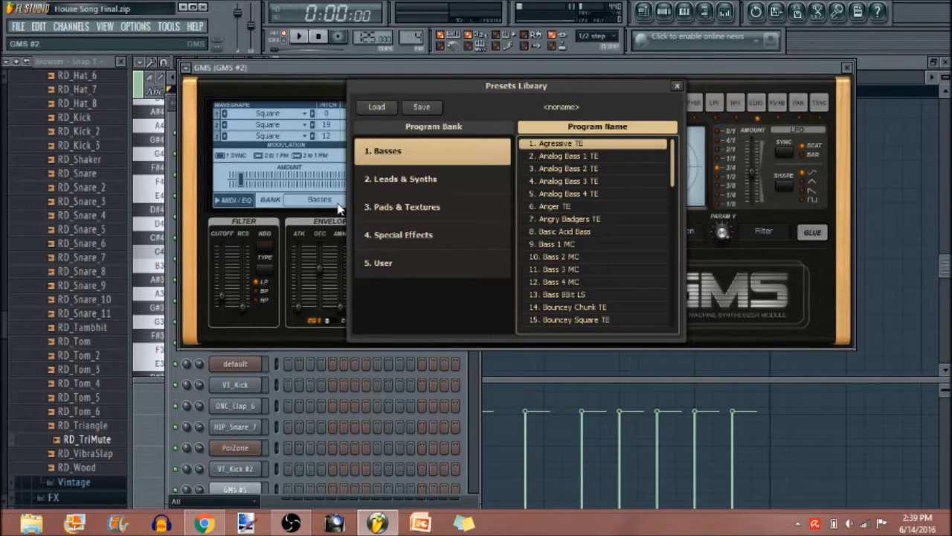
left_click(408, 186)
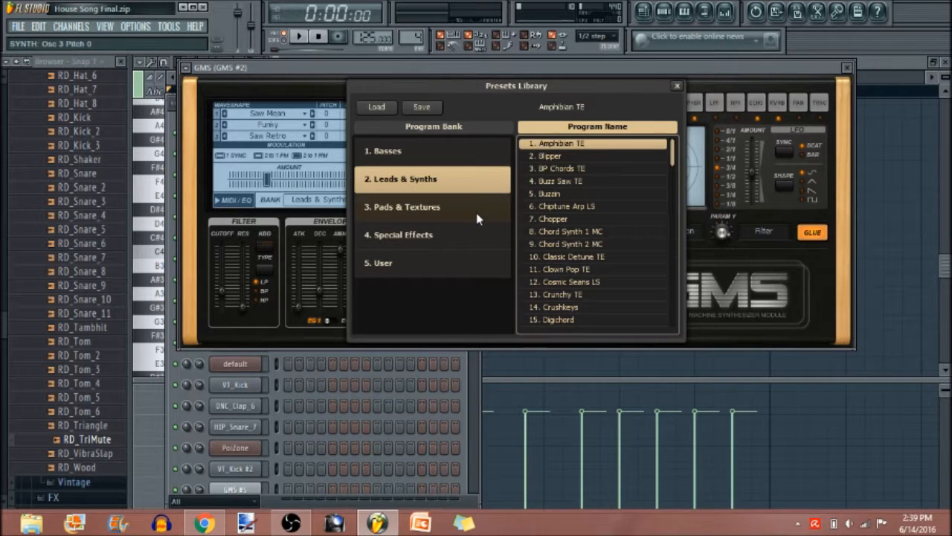
left_click_drag(674, 164, 677, 230)
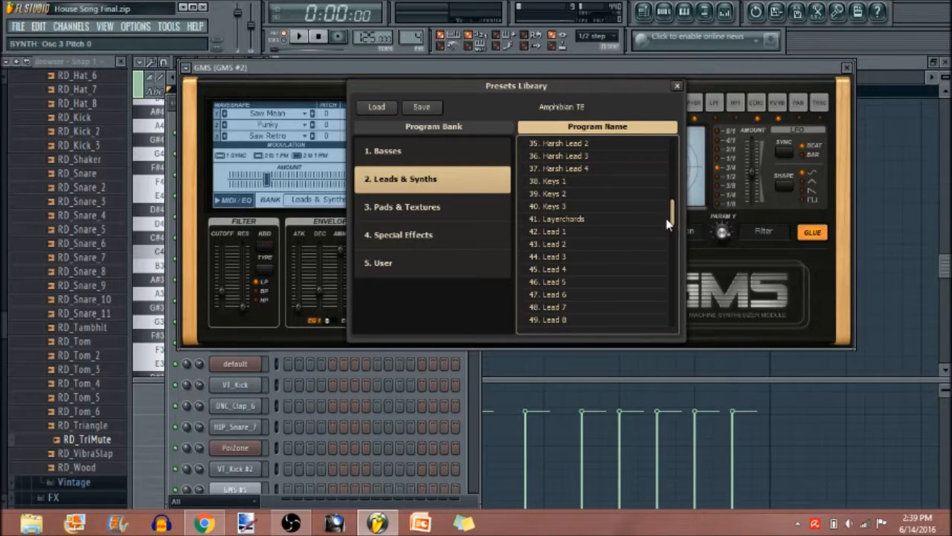
left_click(623, 213)
key("space")
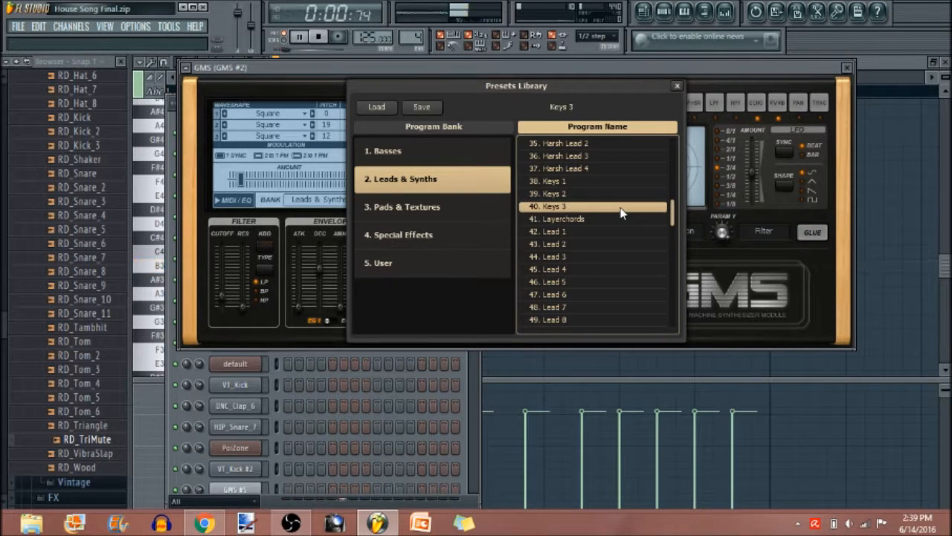
key("space")
left_click(781, 109)
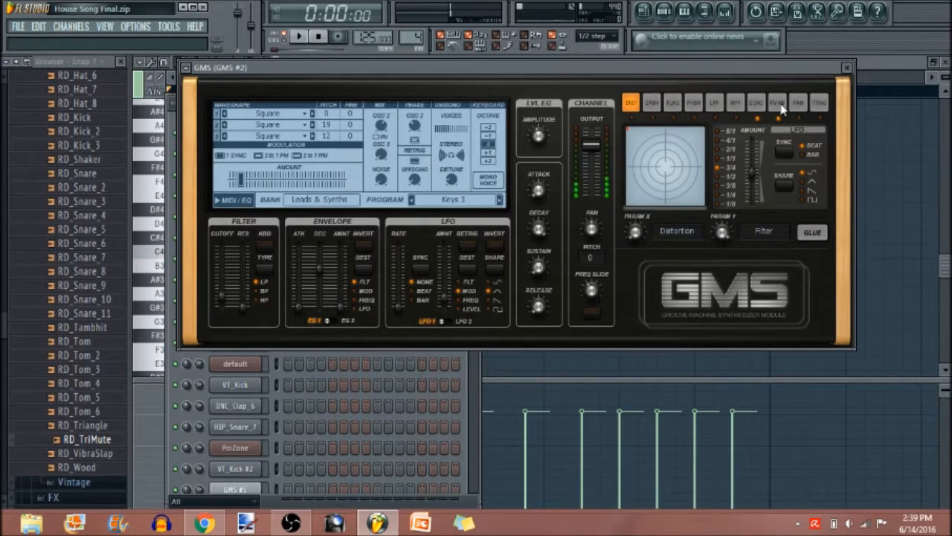
Turn off the reverb effect in the GMS #2 synth, audition the melody without it, and close the synth
left_click(777, 102)
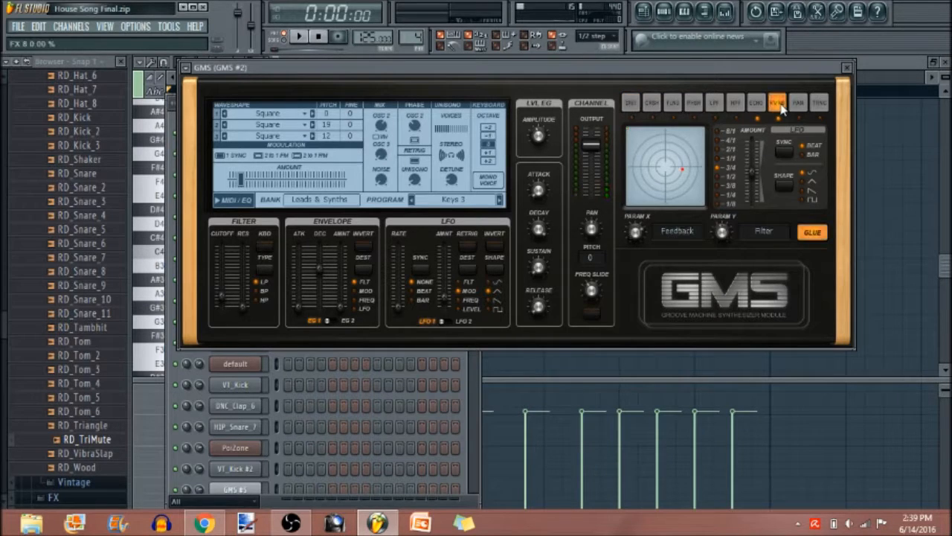
left_click(808, 236)
key("space")
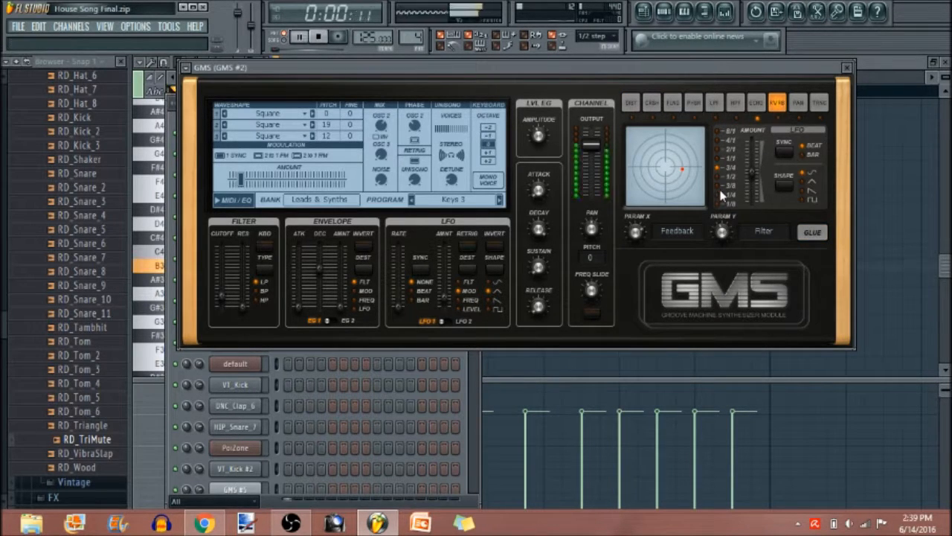
key("space")
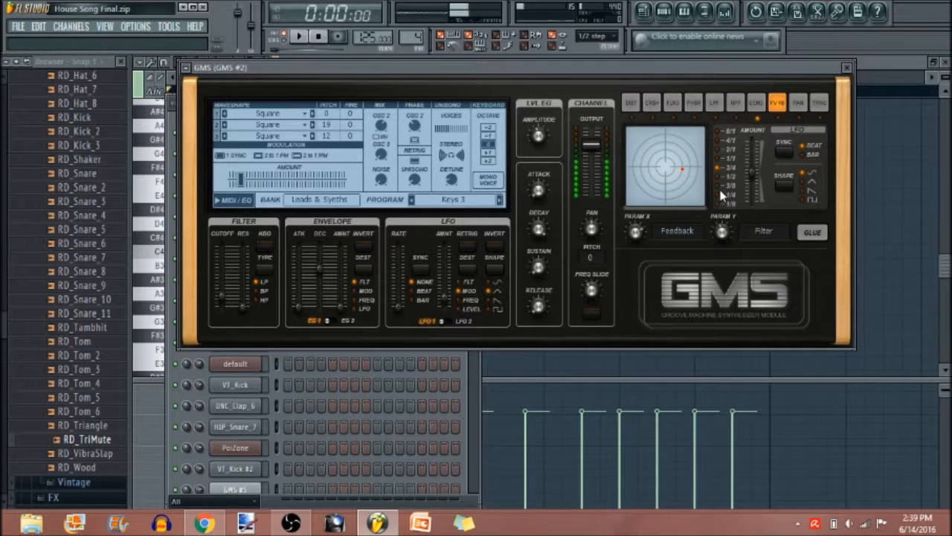
left_click(847, 69)
left_click(480, 78)
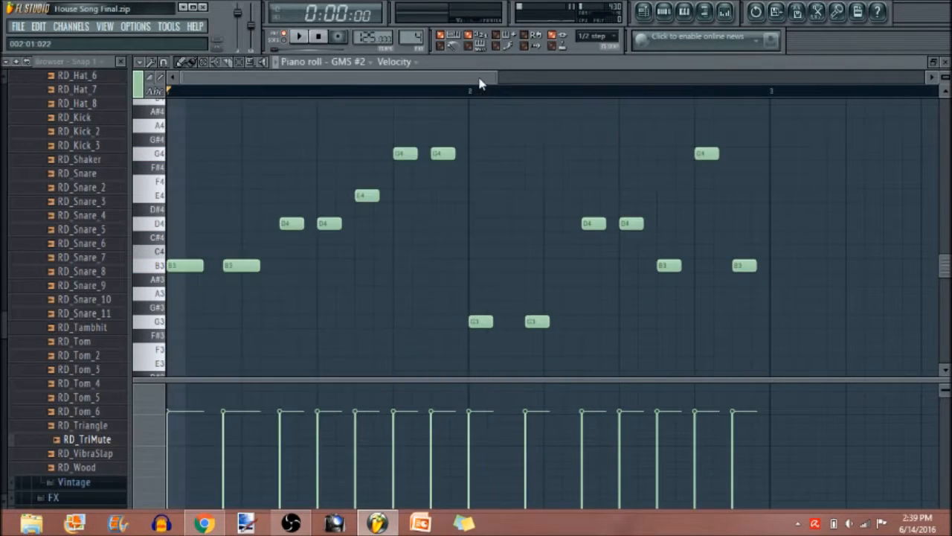
Return to the playlist, open Pattern 5's Thinsaws melody in the piano roll, and audition it
left_click(946, 63)
left_click(423, 75)
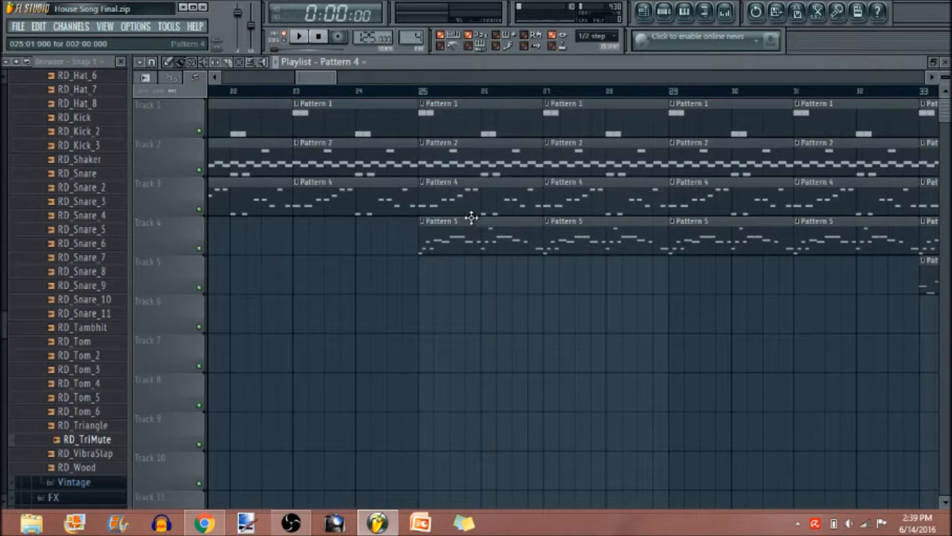
double_click(458, 239)
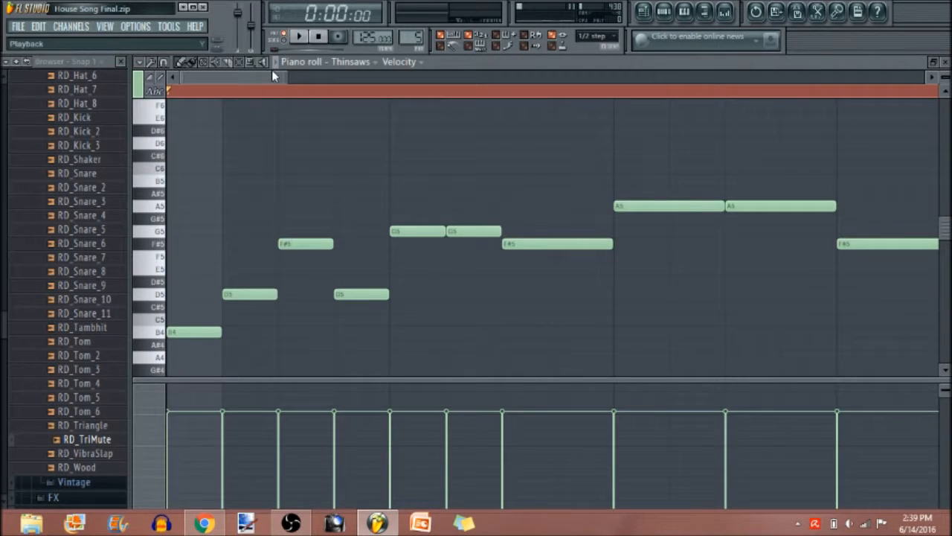
left_click_drag(287, 74, 595, 154)
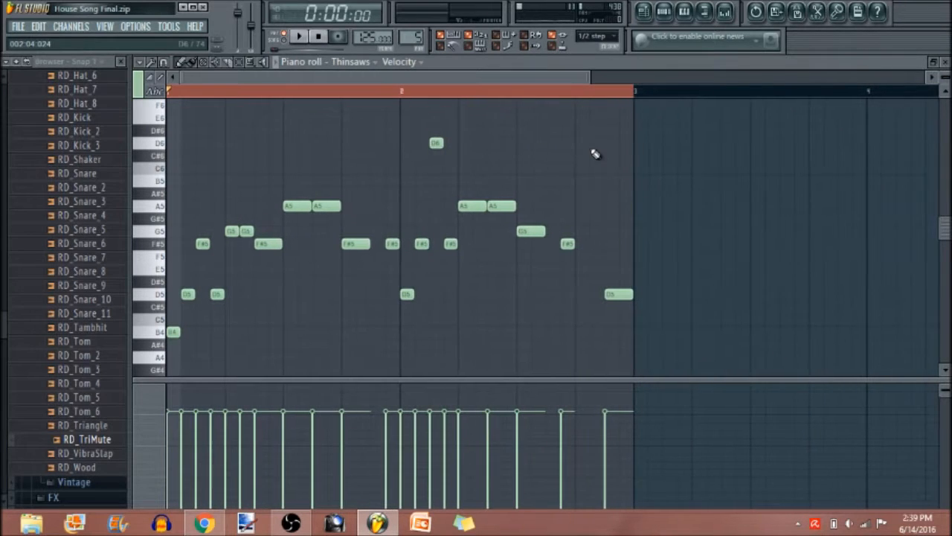
key("space")
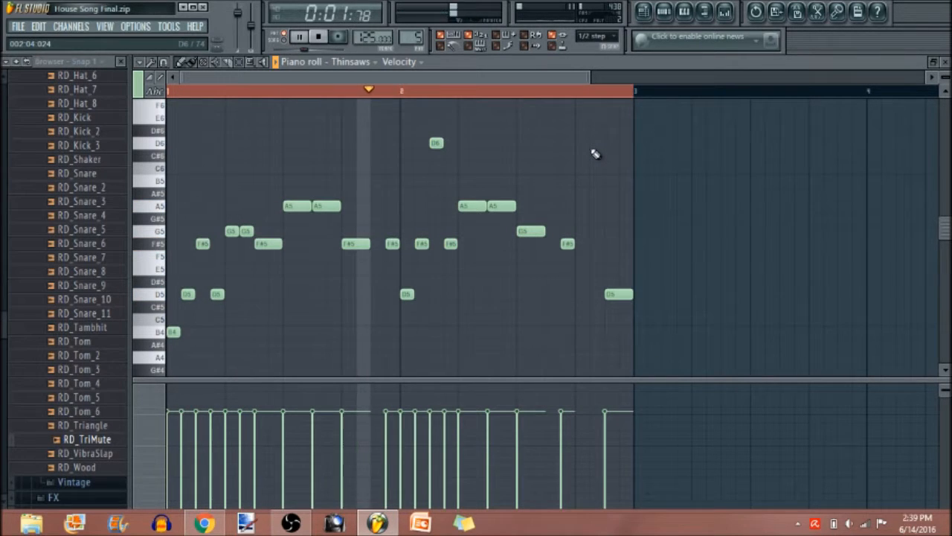
key("space")
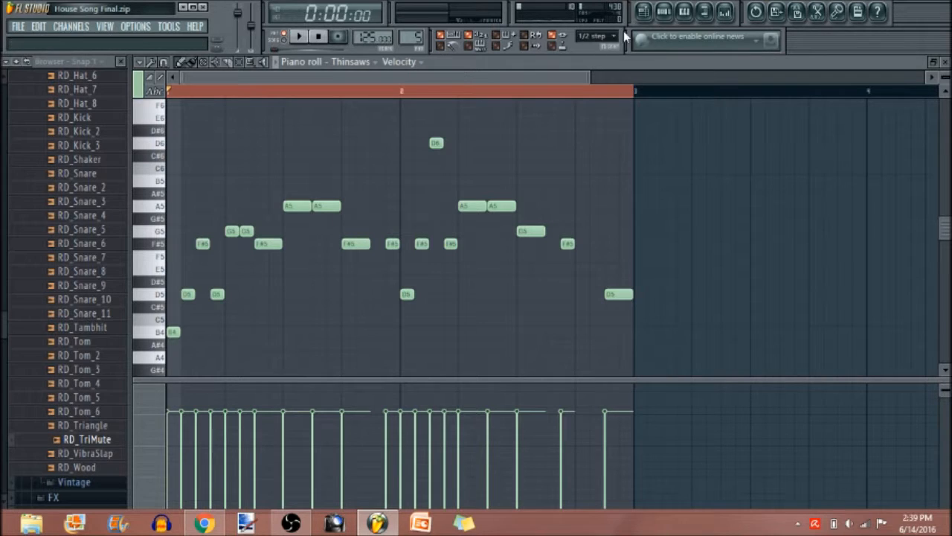
Open the Thinsaws channel's Wasp synth and examine its filter and oscillator settings
left_click(664, 11)
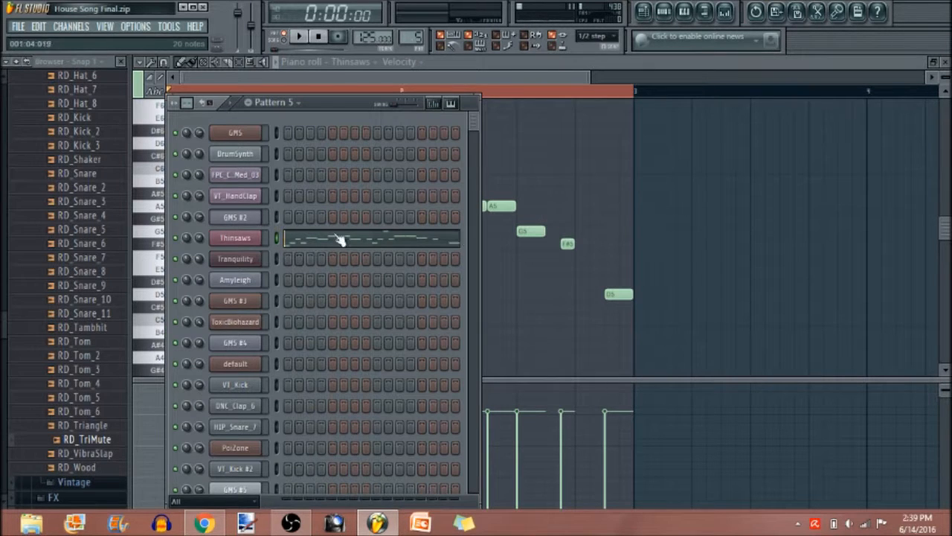
left_click(245, 238)
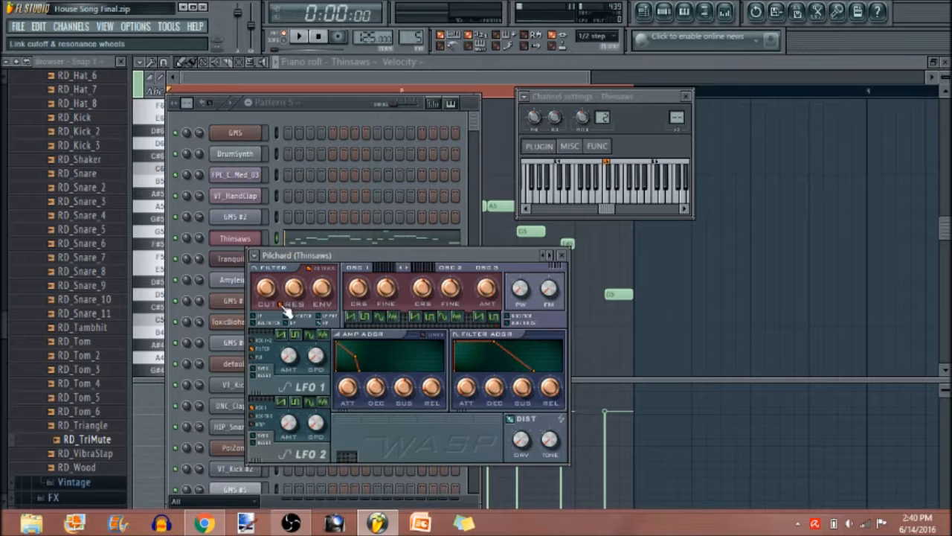
left_click(311, 269)
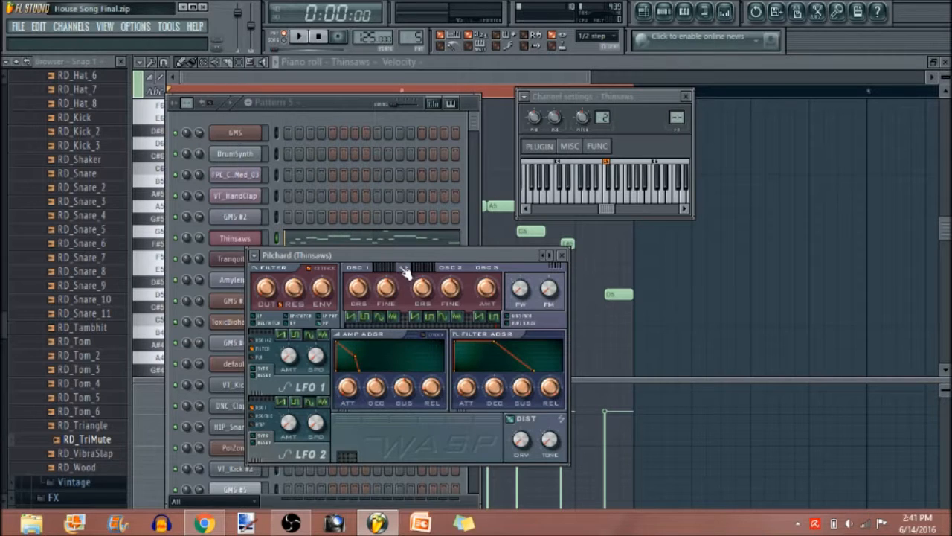
left_click_drag(404, 268, 398, 267)
Go back to the playlist, open Pattern 6's Tranquility melody in the piano roll, and audition it in pattern mode
key("F5")
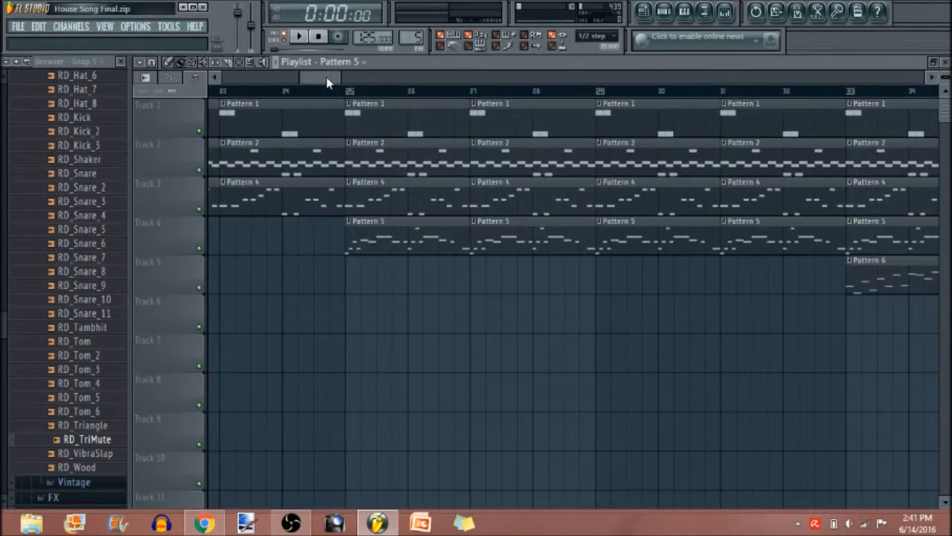
left_click_drag(327, 79, 353, 82)
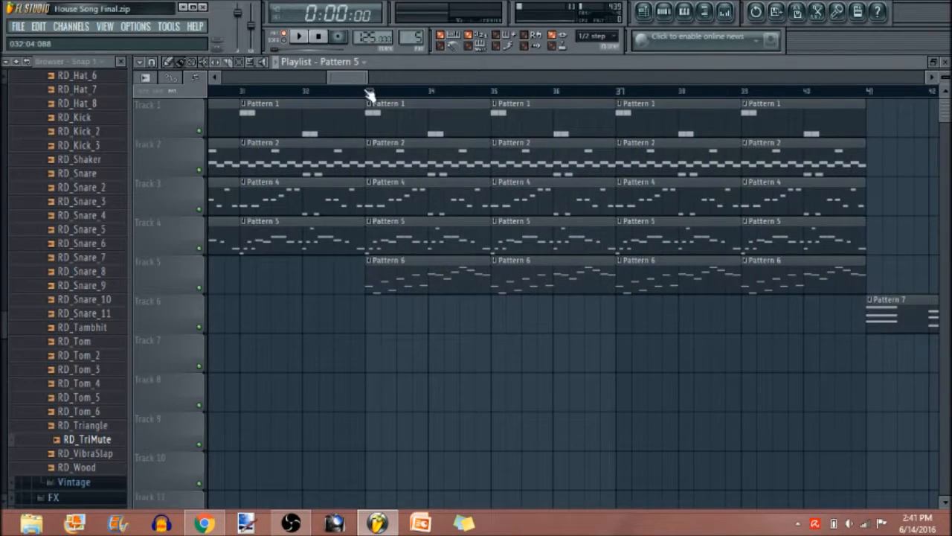
left_click(370, 95)
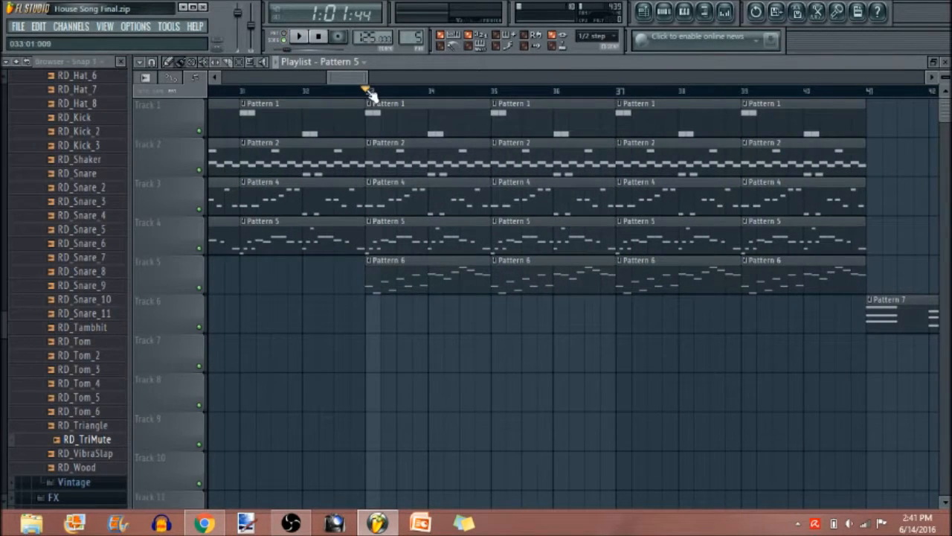
double_click(406, 277)
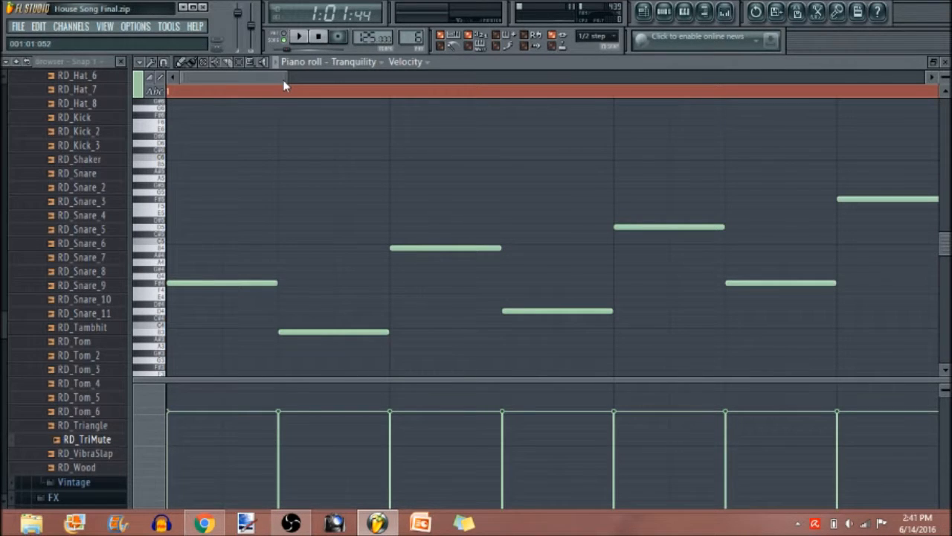
left_click_drag(285, 79, 552, 132)
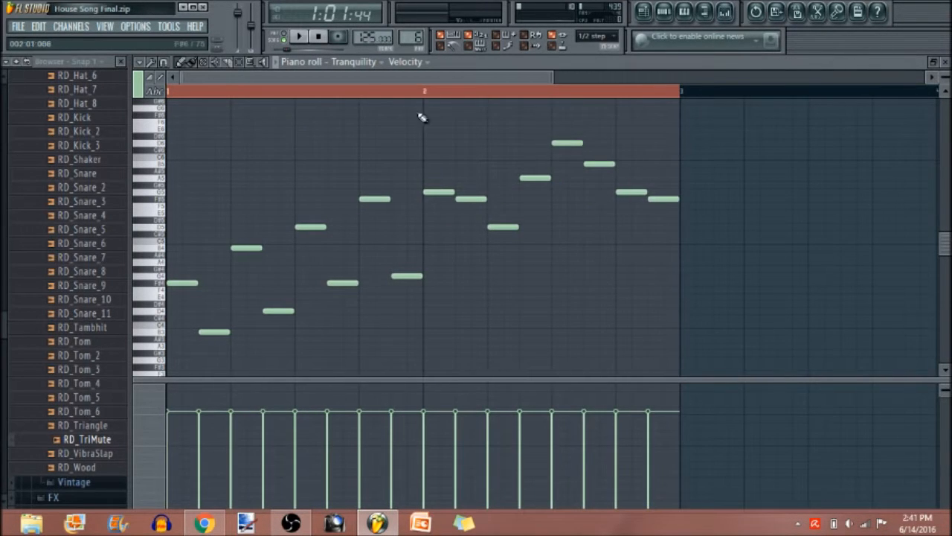
left_click(284, 35)
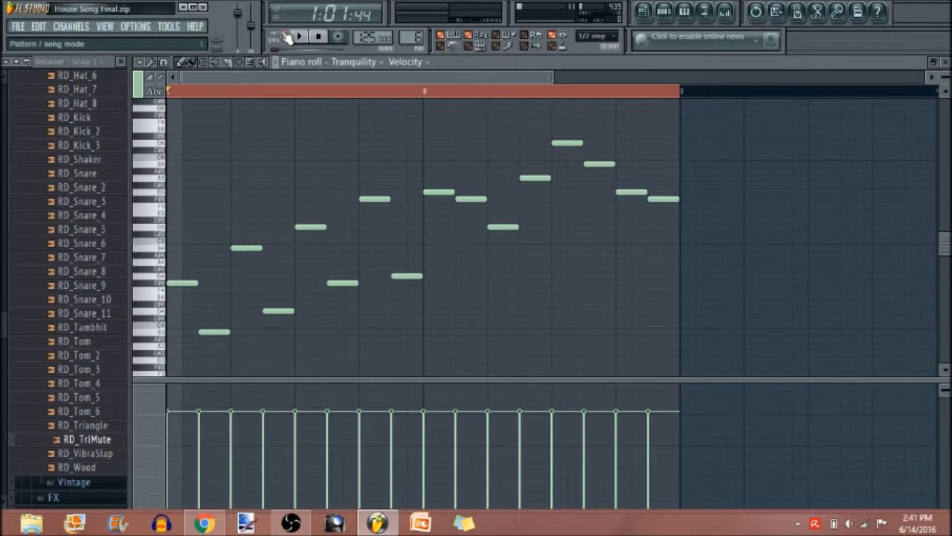
key("space")
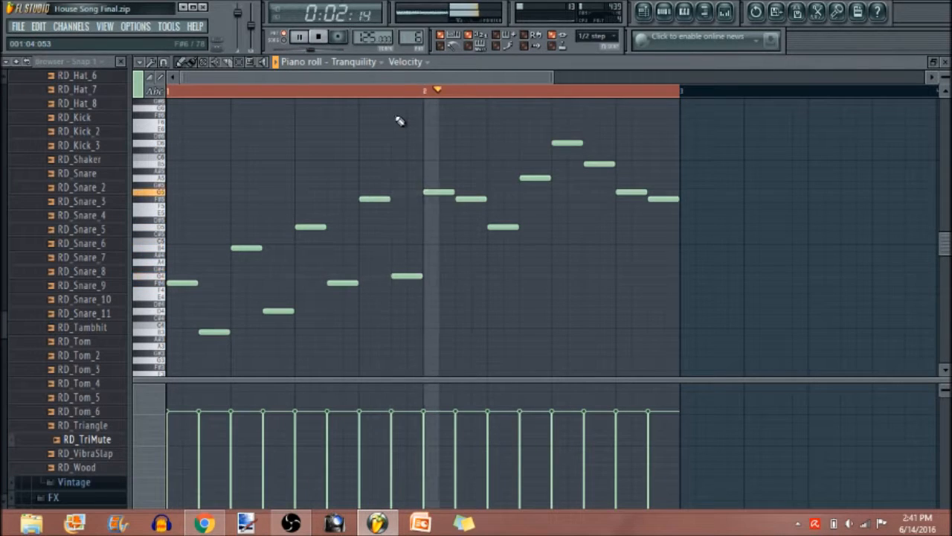
key("space")
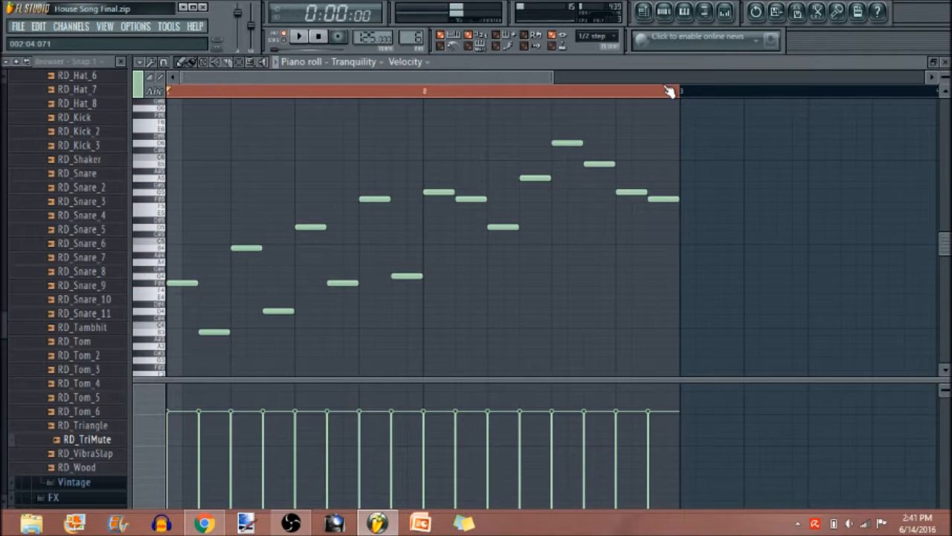
Load the Tranquility preset in the Tranquility channel's Harmor synth and audition it
left_click(669, 19)
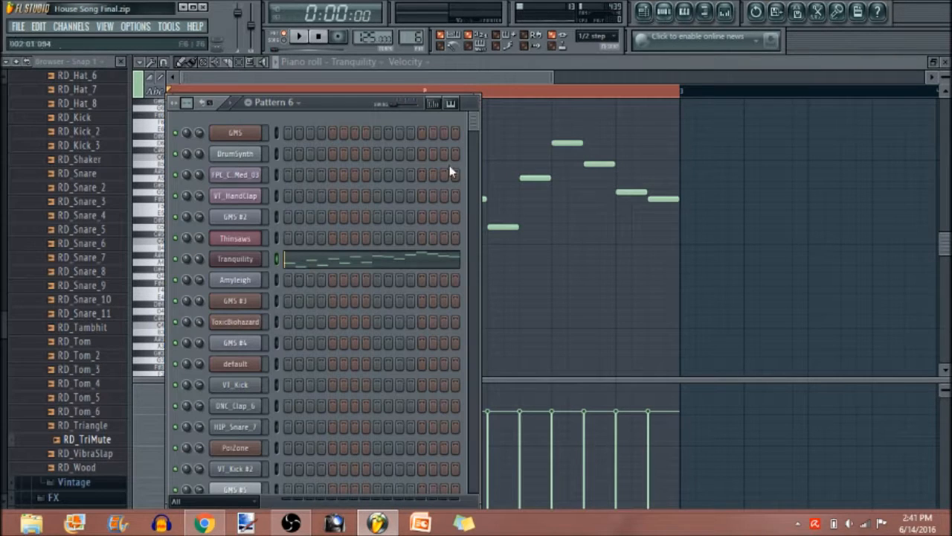
left_click(246, 264)
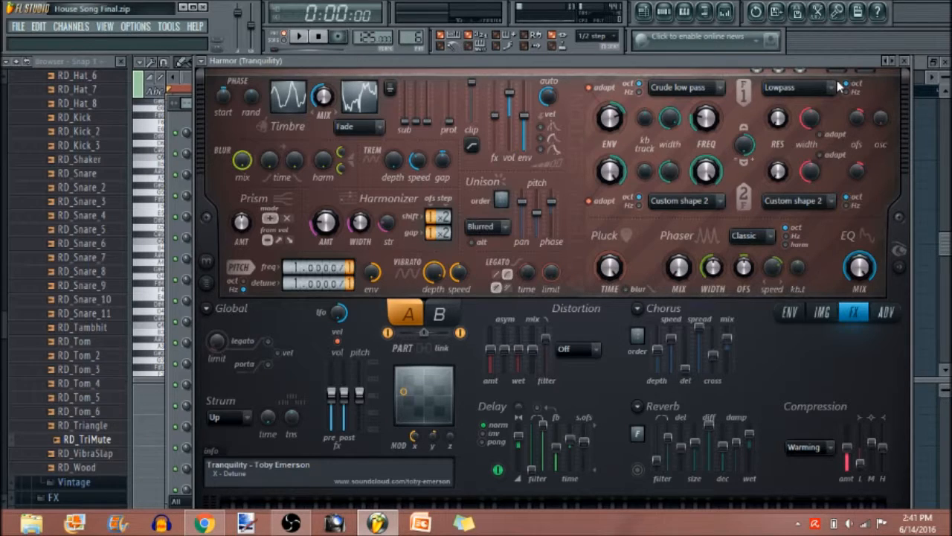
left_click_drag(809, 63, 828, 70)
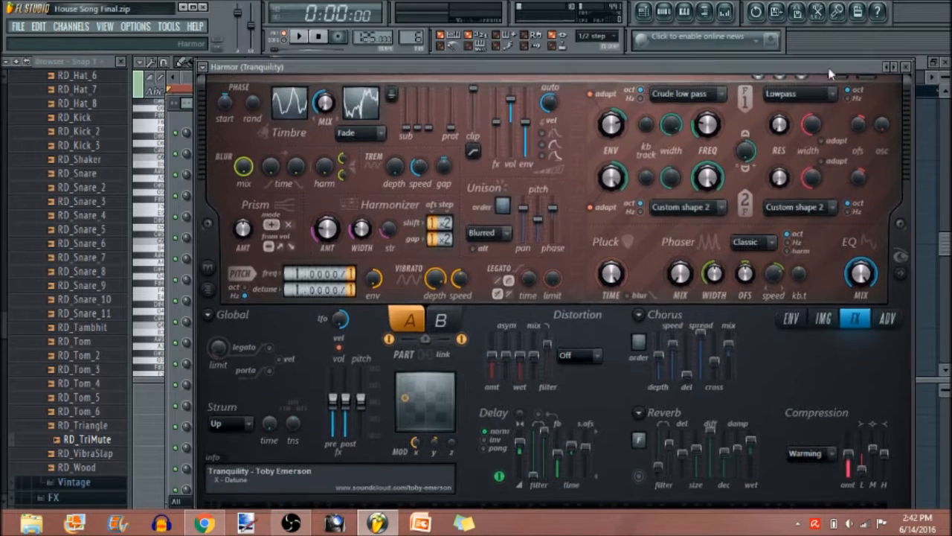
left_click(893, 70)
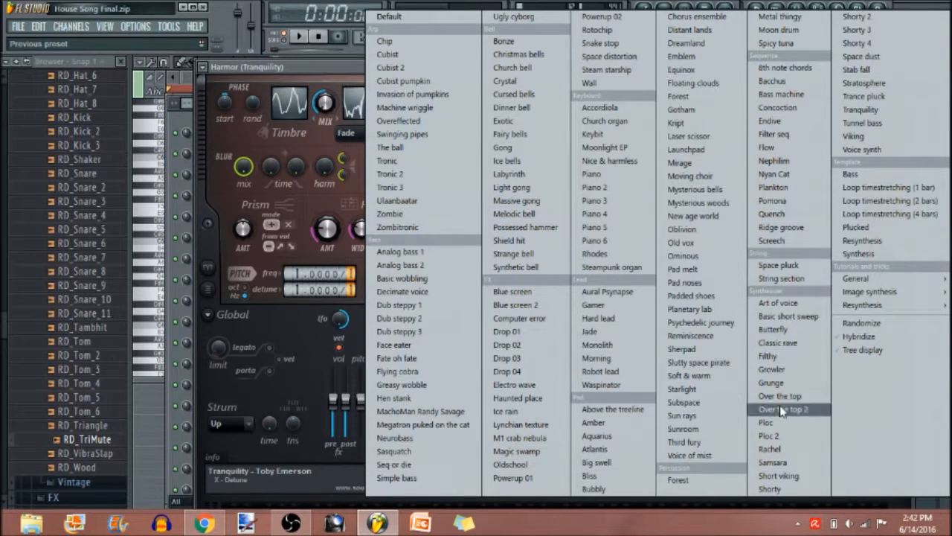
left_click(877, 112)
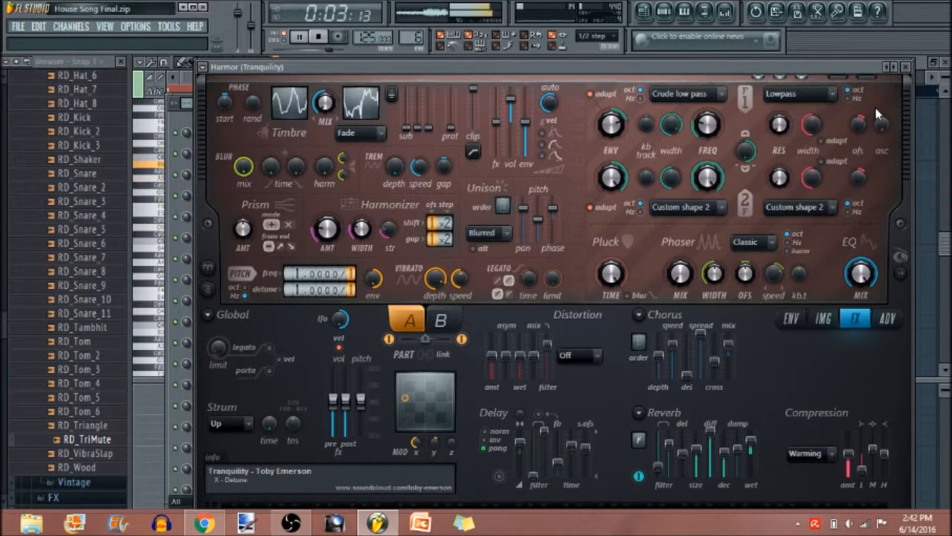
Switch off Harmor's reverb, enable its delay in normal mode, and audition the Tranquility melody with these effects
key("space")
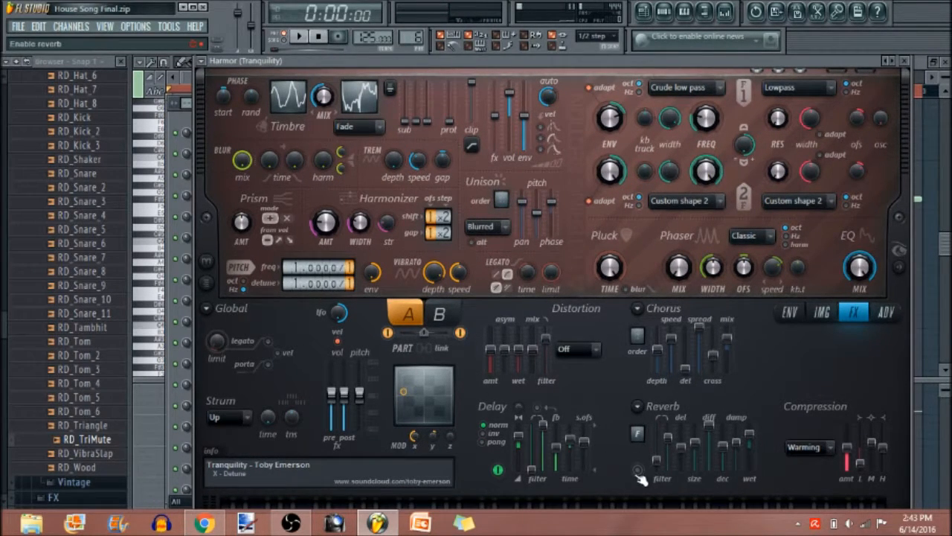
key("space")
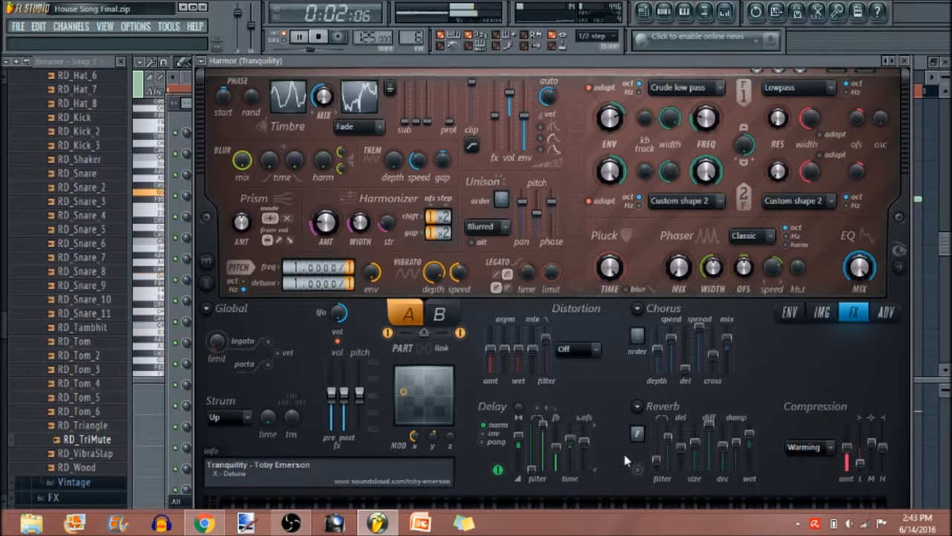
key("space")
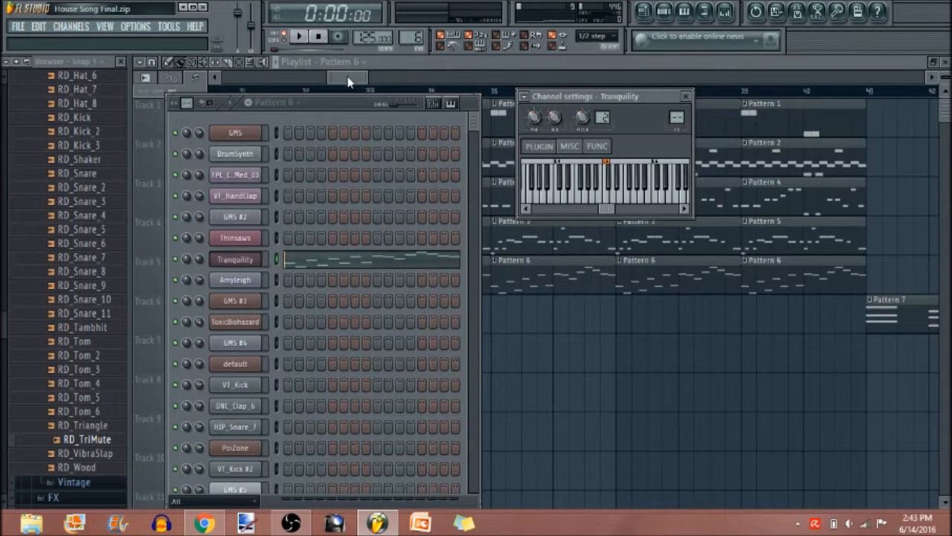
Return to the playlist, open Pattern 7's Amyleigh chords in the piano roll, and audition them in pattern mode
left_click_drag(348, 77, 350, 81)
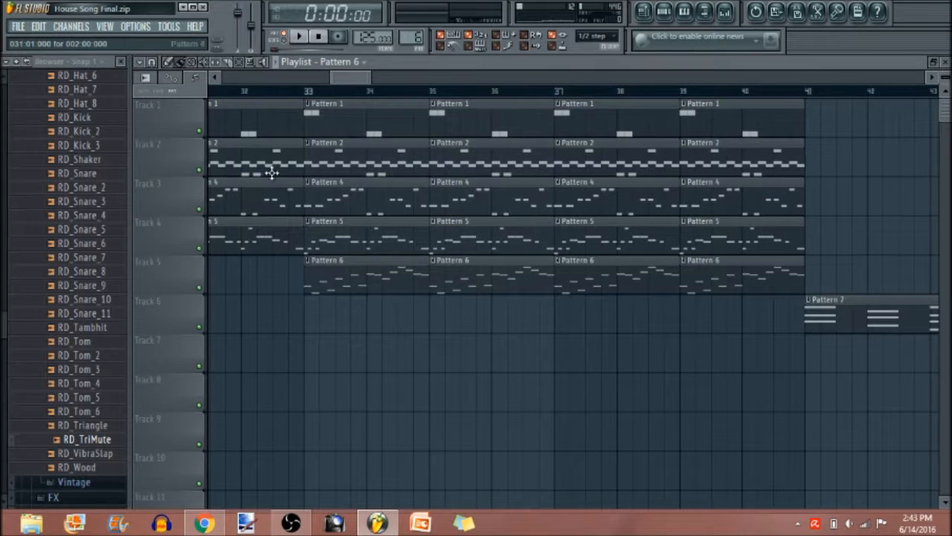
left_click_drag(355, 79, 382, 82)
left_click(350, 91)
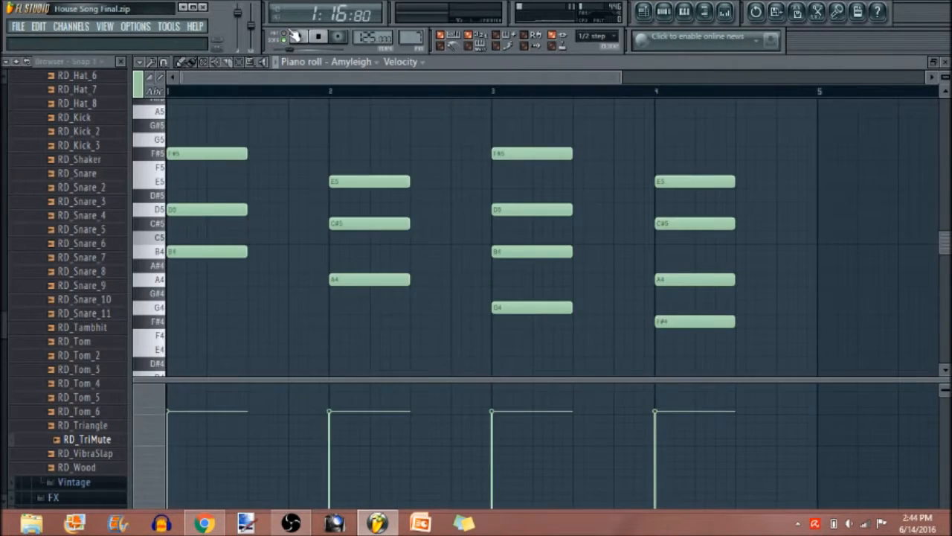
left_click(283, 36)
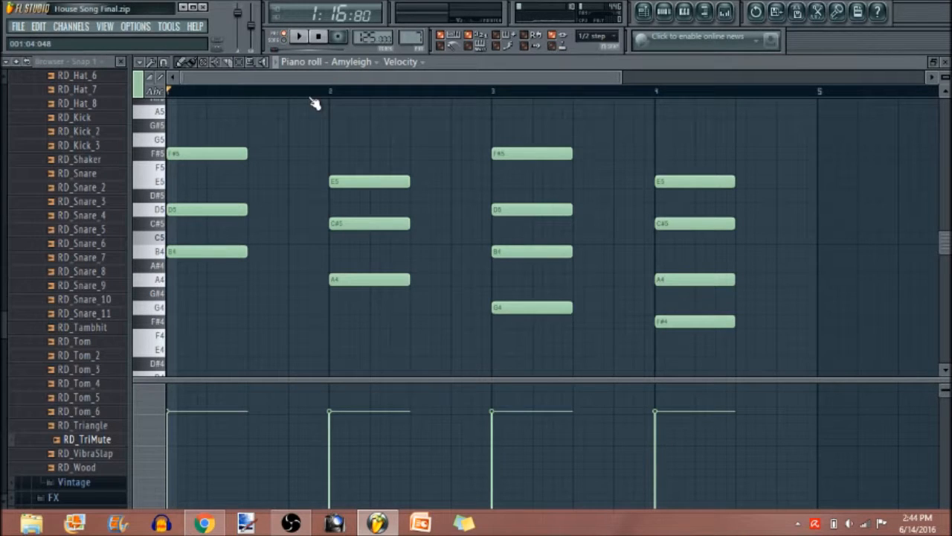
key("space")
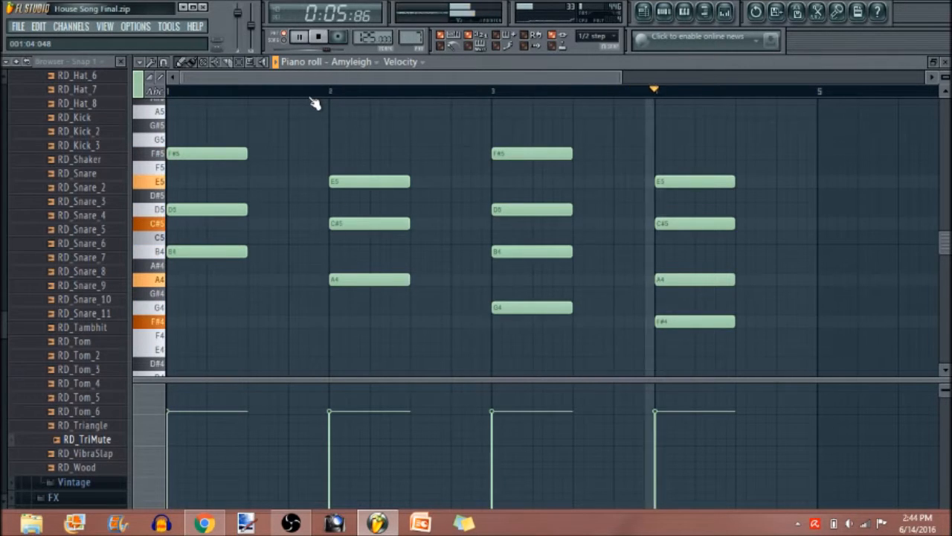
key("space")
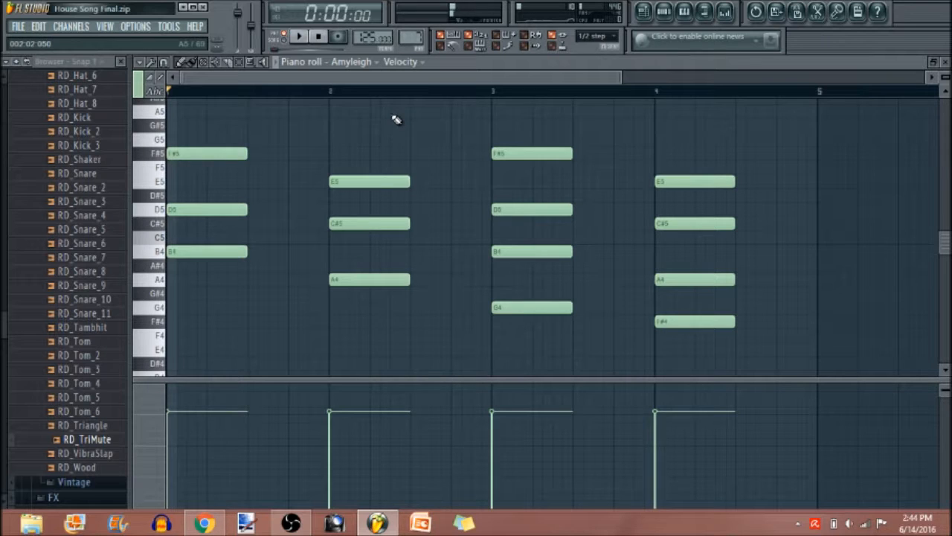
Load the Amyleigh preset from the Pad category in the Amyleigh channel's Sytrus synth and close the synth
left_click(665, 13)
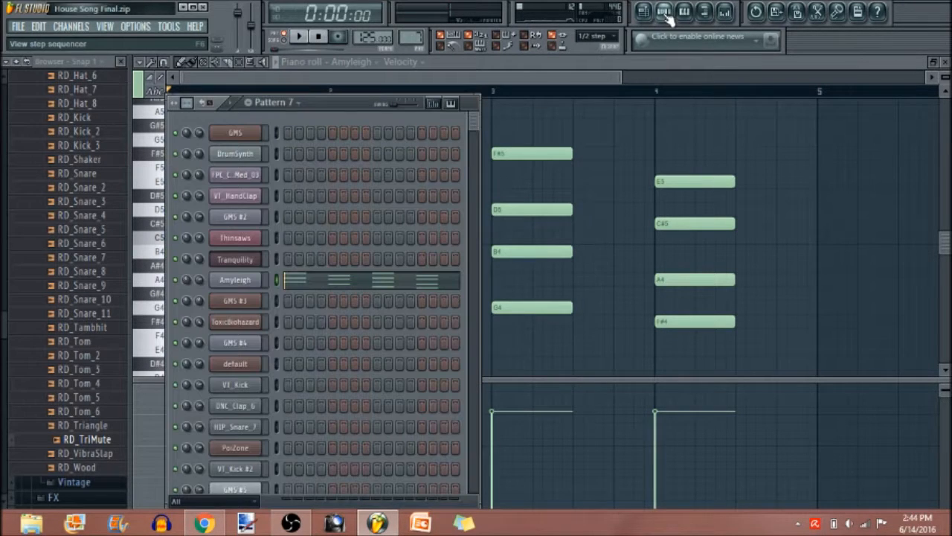
left_click(253, 285)
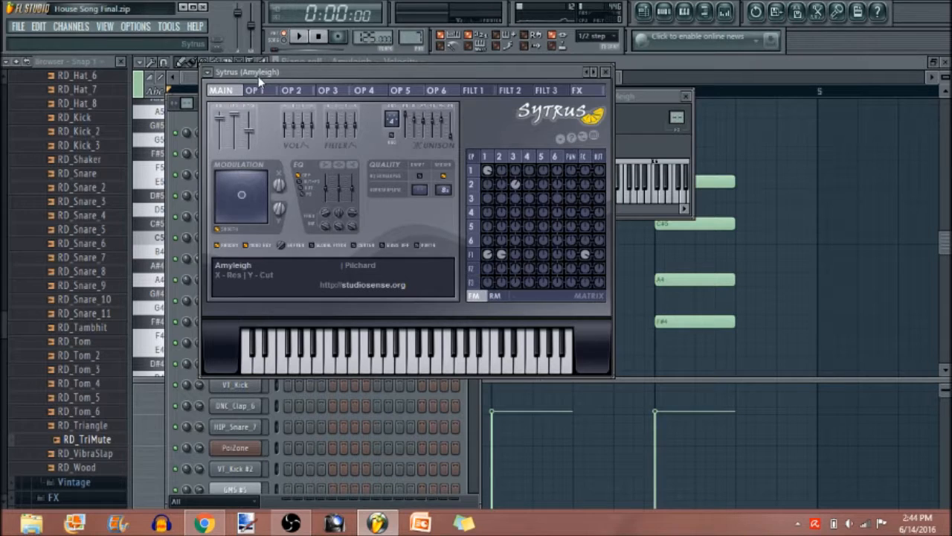
right_click(596, 77)
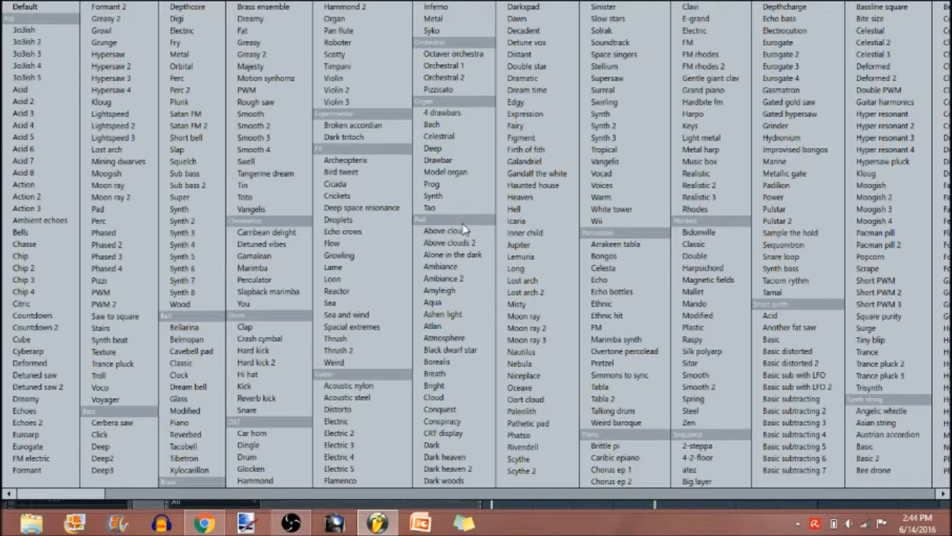
left_click(463, 290)
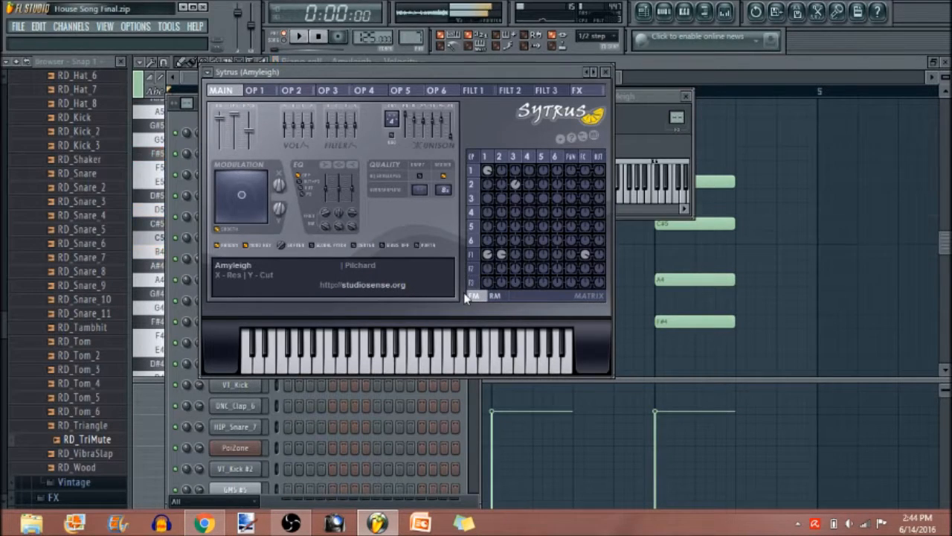
left_click(610, 76)
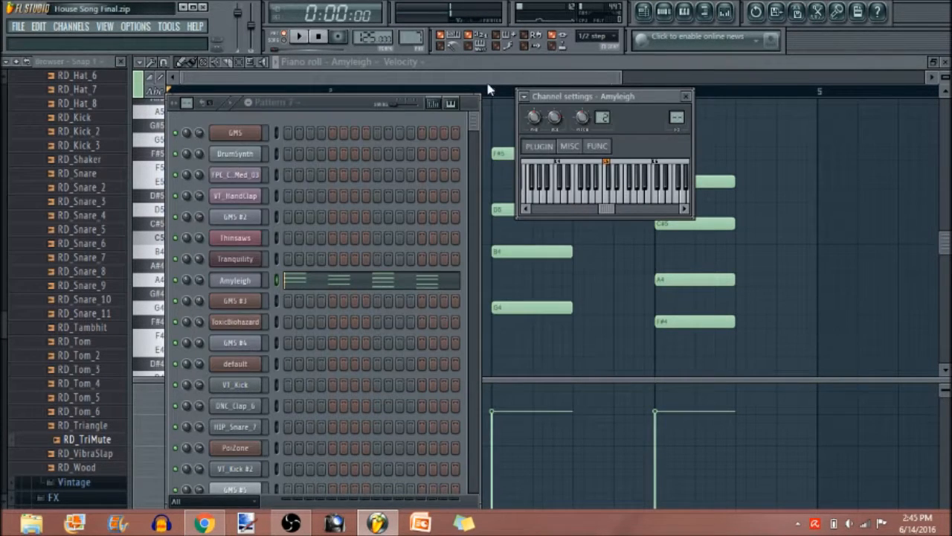
Return to the Amyleigh piano roll and sound individual notes of the chords in bars 3 and 4
left_click(485, 85)
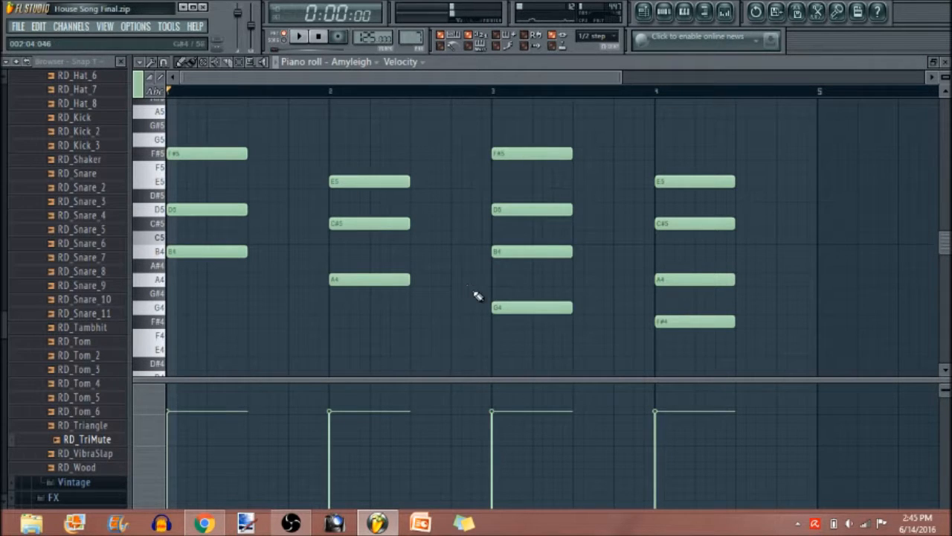
left_click(504, 306)
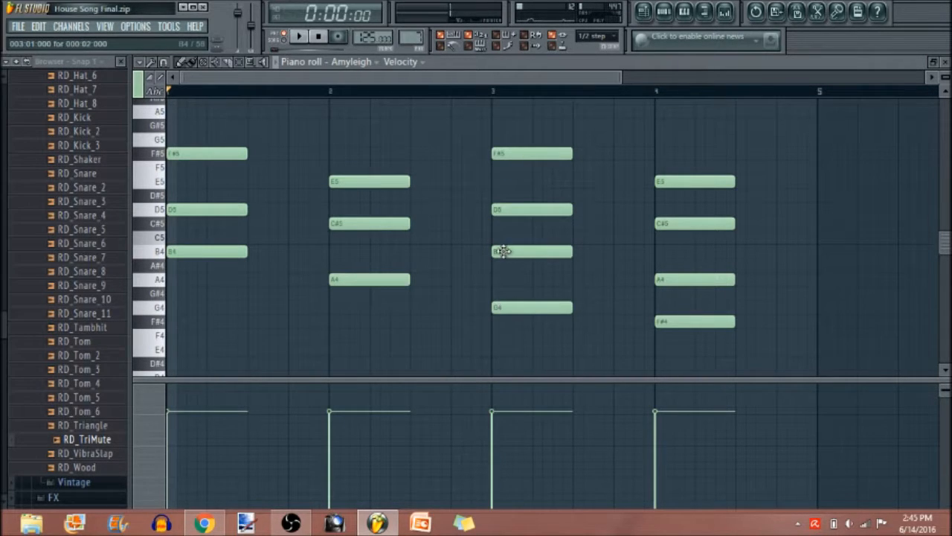
left_click(507, 153)
left_click(672, 278)
left_click(669, 220)
left_click(668, 182)
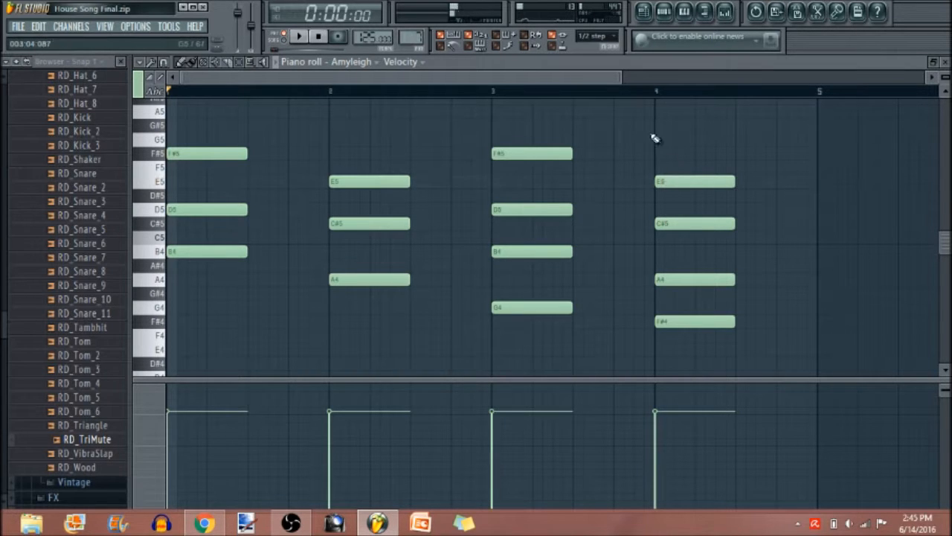
Go back to the playlist, open Pattern 8's GMS #3 chords in the piano roll, and audition them in pattern mode
left_click(946, 62)
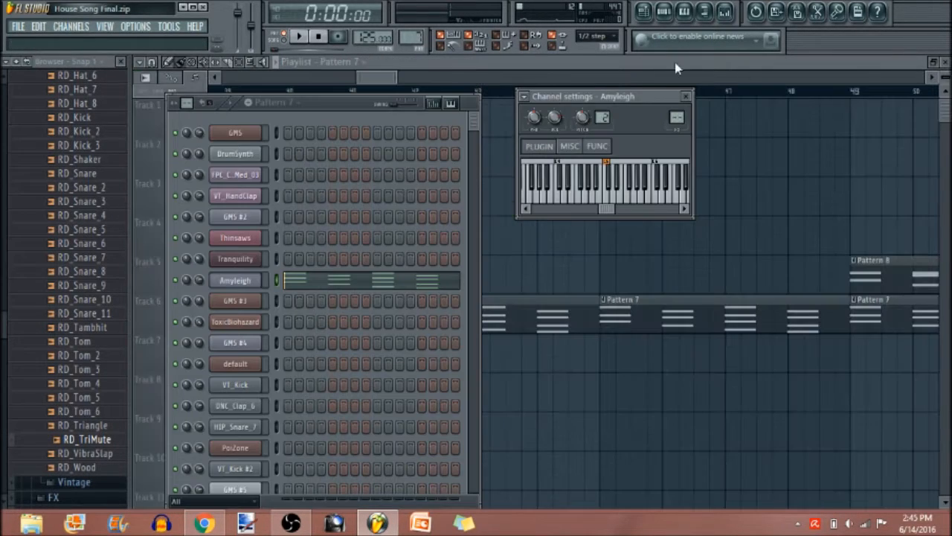
left_click_drag(375, 86, 389, 95)
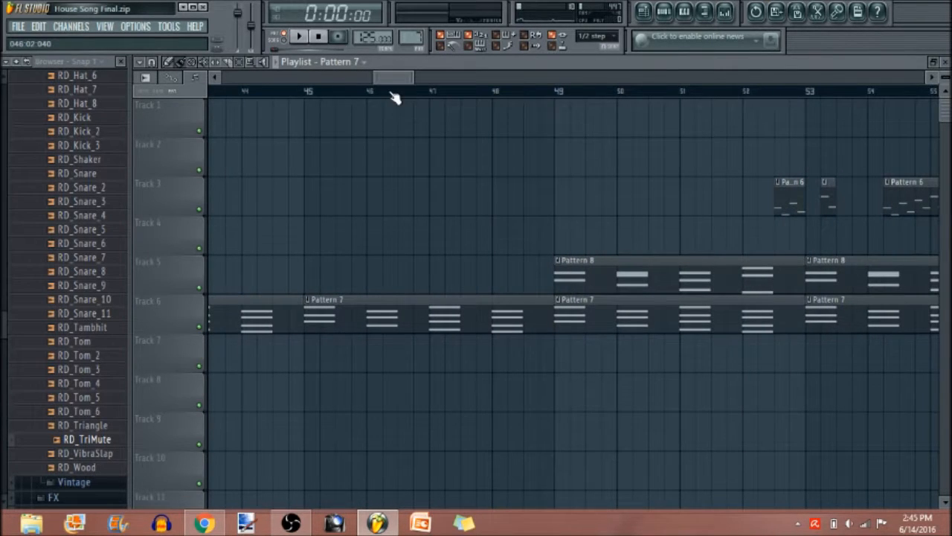
left_click(548, 93)
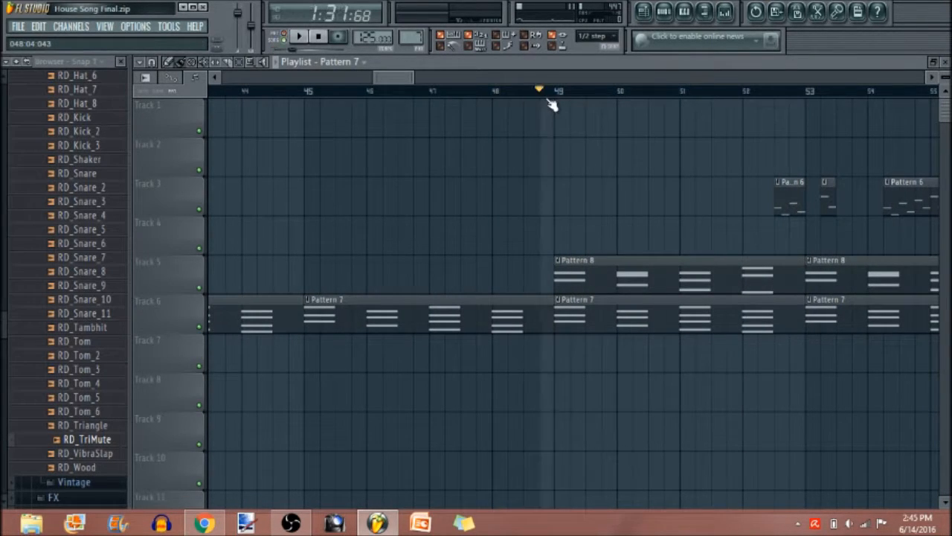
left_click_drag(404, 82, 416, 82)
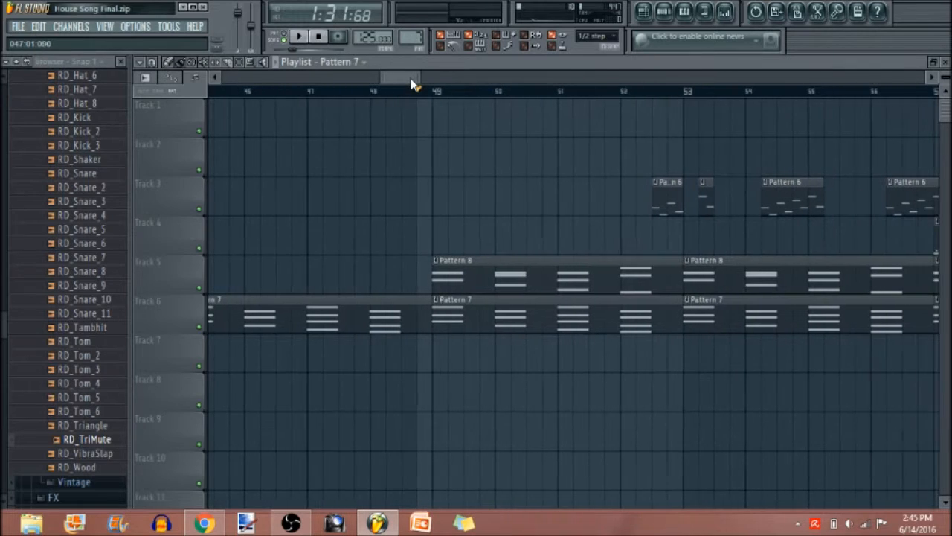
double_click(455, 272)
left_click_drag(264, 75, 610, 166)
left_click(296, 36)
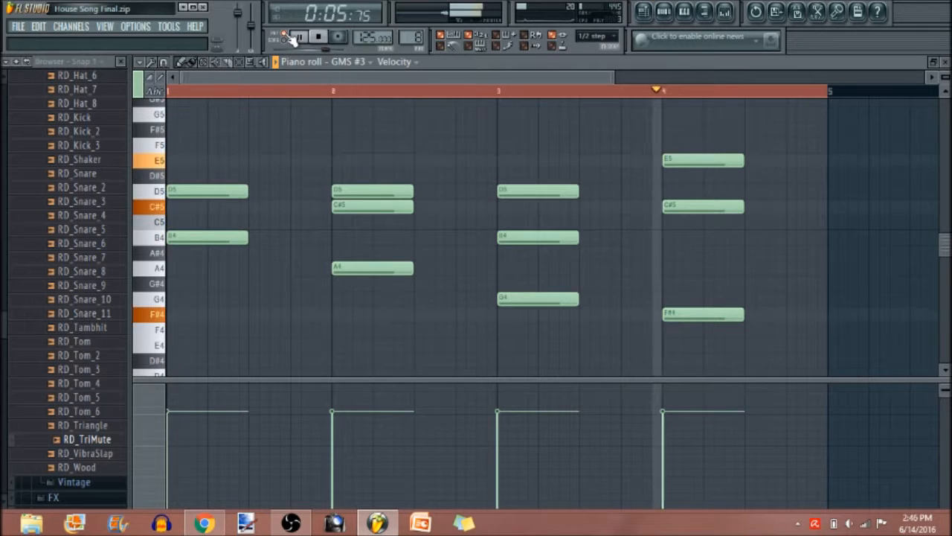
left_click(294, 37)
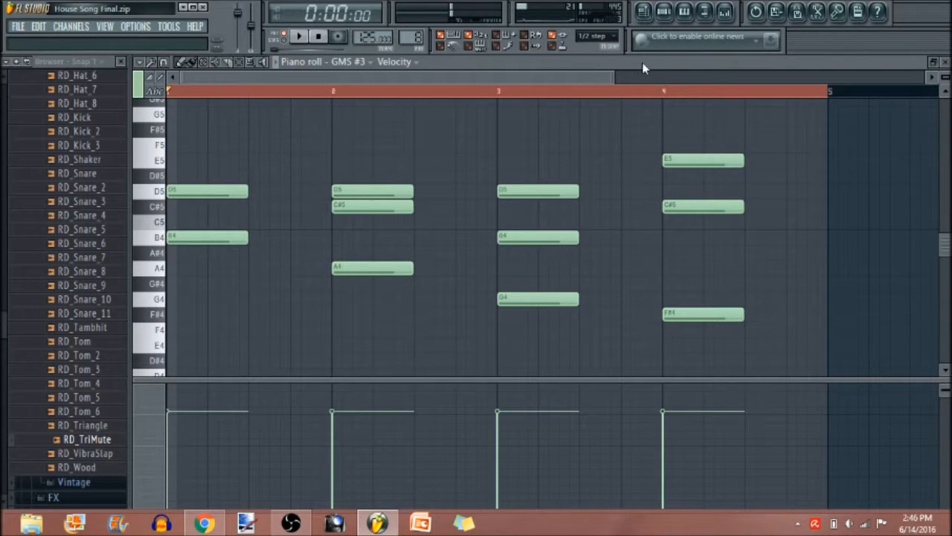
Load the Pad 6 MC preset from the Pads & Textures bank in the GMS #3 synth and audition Pattern 8 with it
left_click(664, 13)
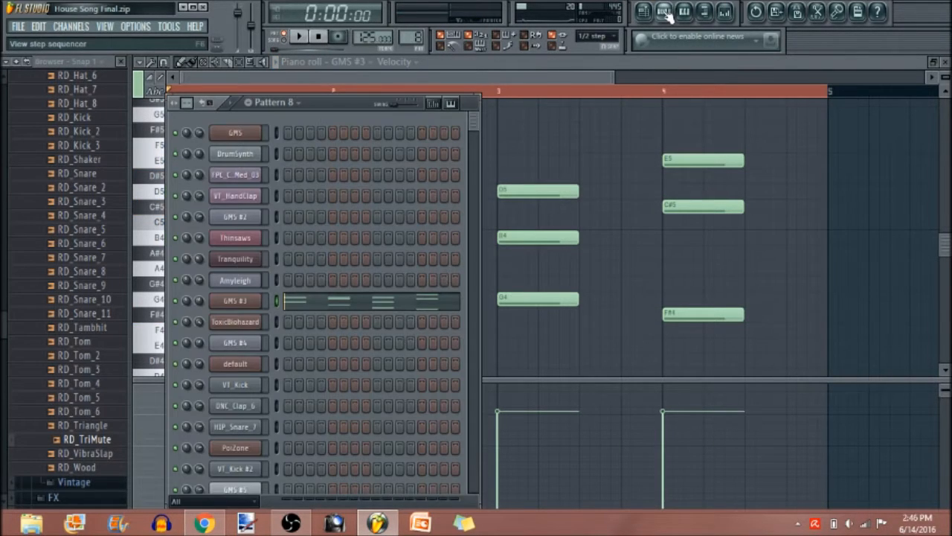
left_click(235, 302)
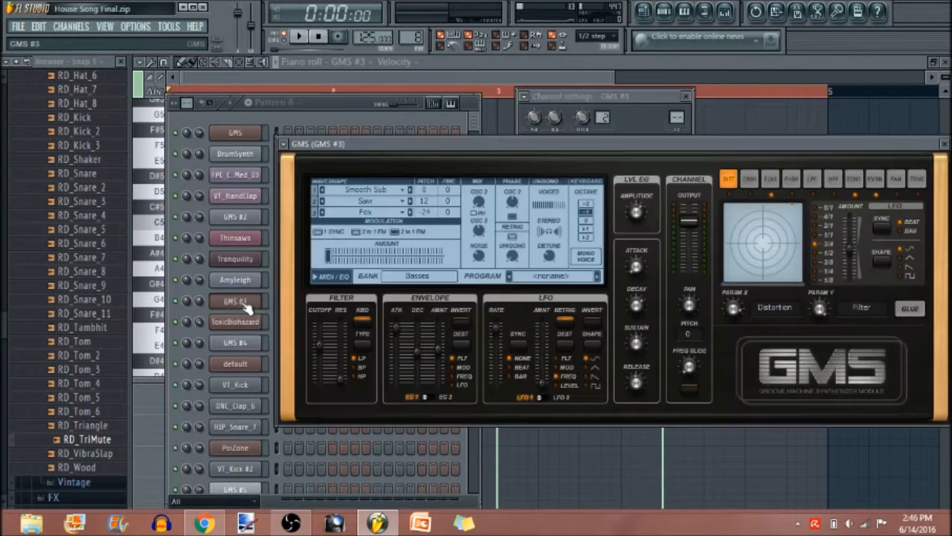
left_click(439, 276)
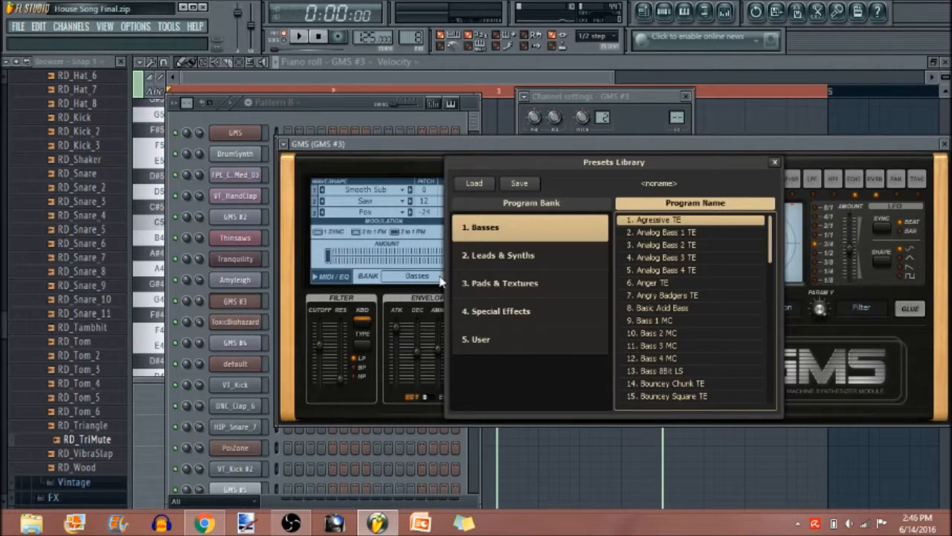
left_click(512, 285)
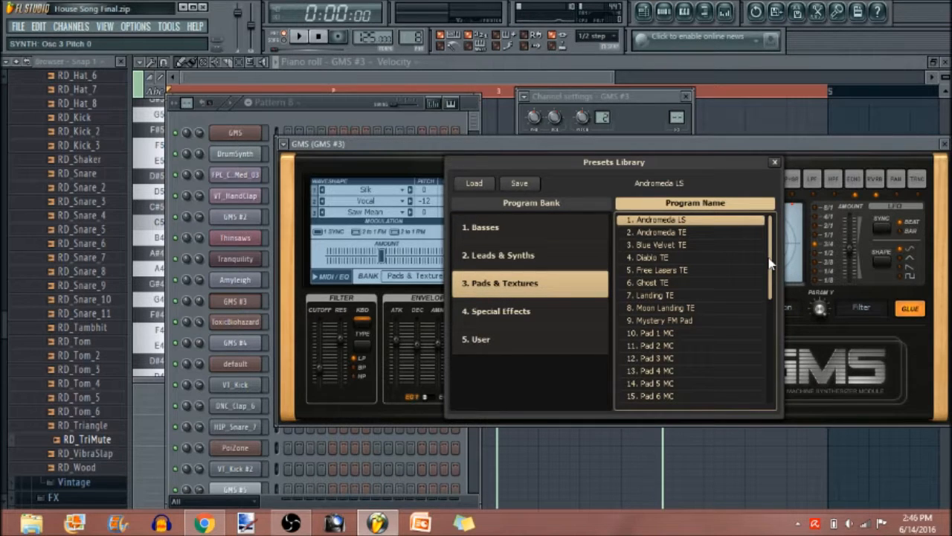
left_click(685, 397)
key("space")
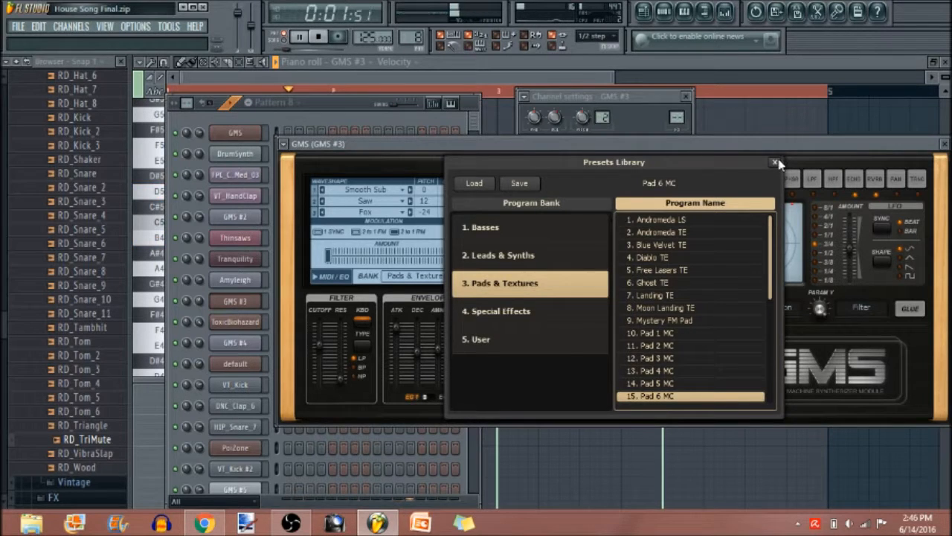
left_click(776, 163)
key("space")
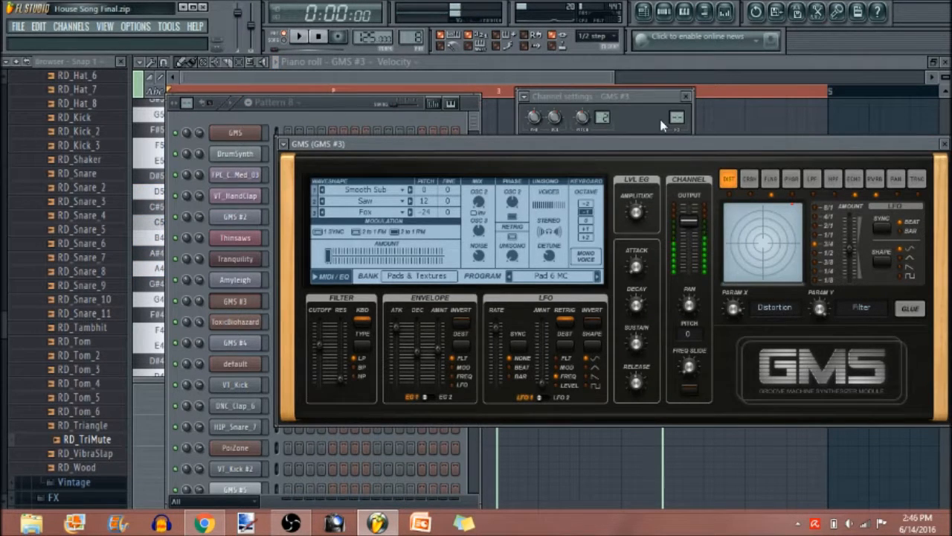
left_click(685, 96)
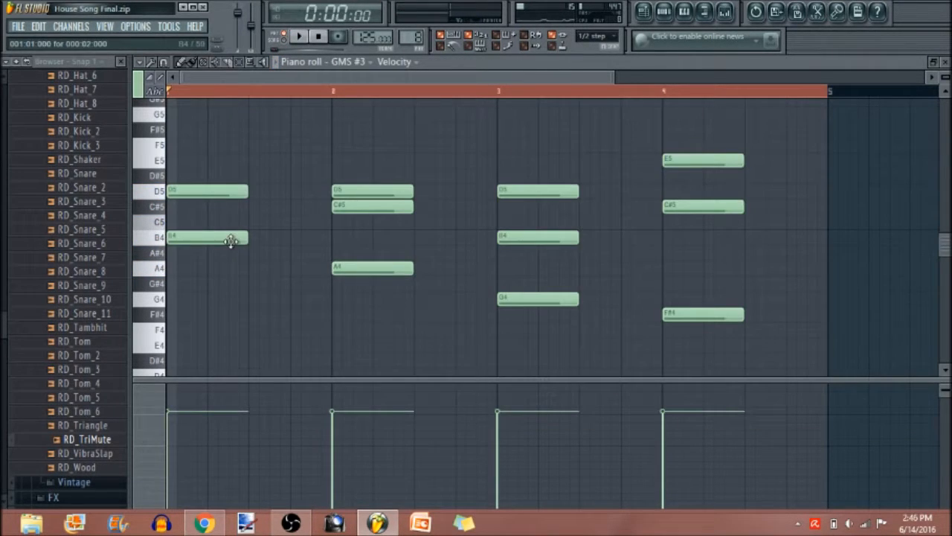
Sound individual notes of the GMS #3 chords in the Pattern 8 piano roll
left_click(231, 240)
left_click(218, 192)
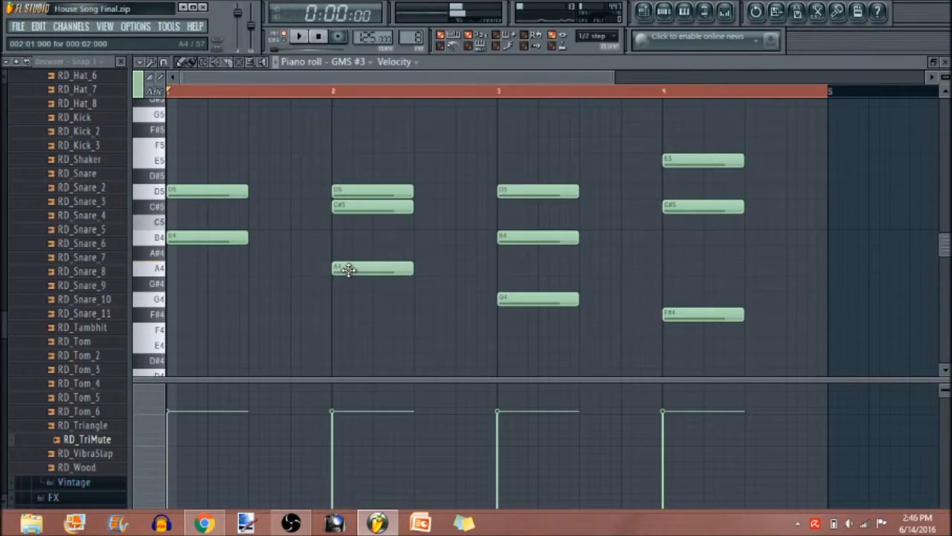
left_click(349, 209)
left_click(350, 193)
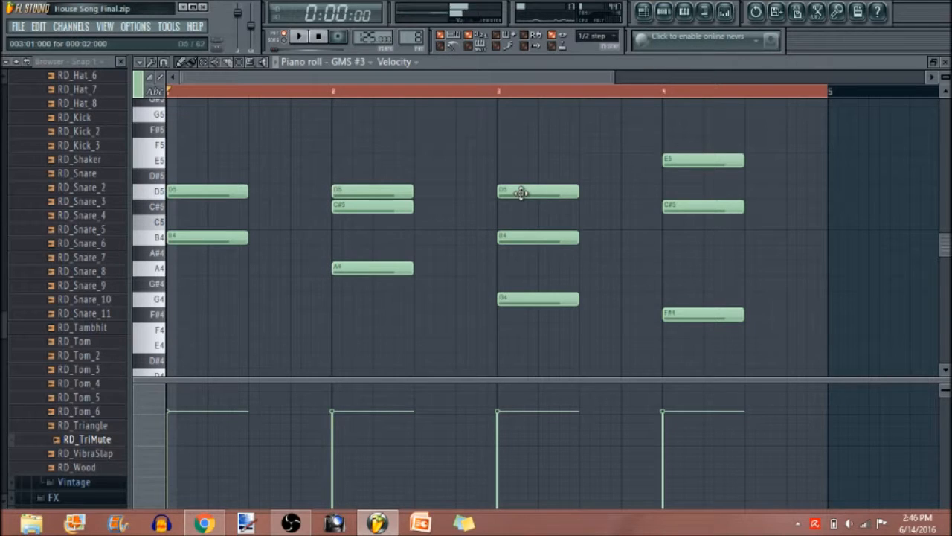
left_click(688, 316)
left_click(683, 204)
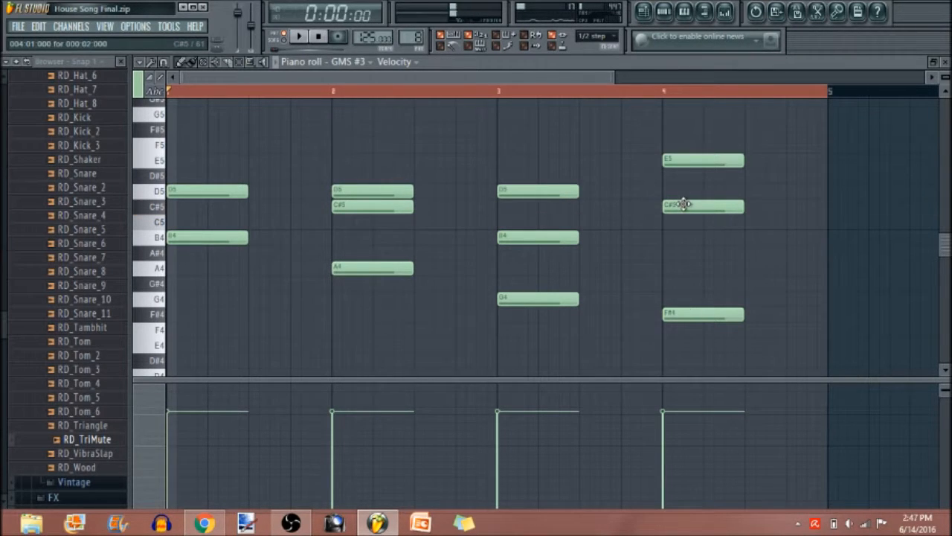
left_click(680, 160)
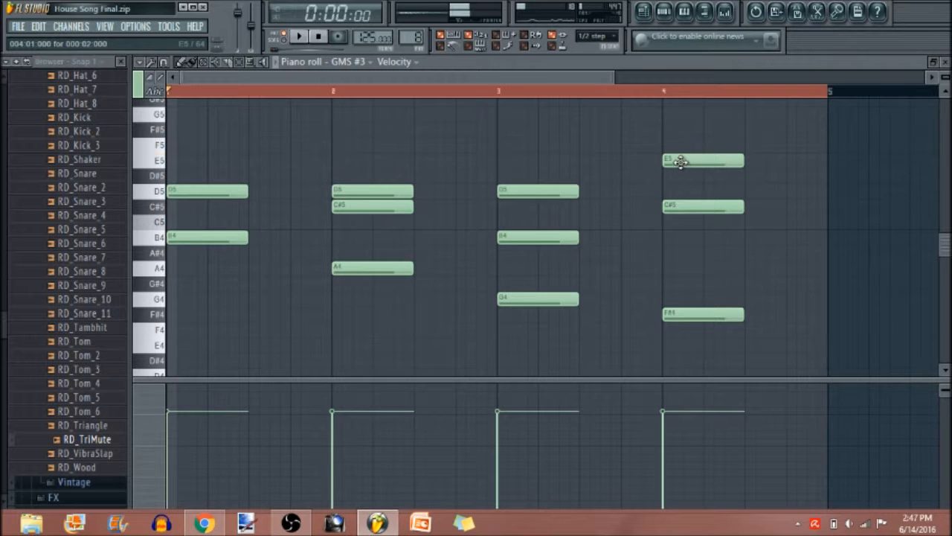
Return to the playlist and play the song from bar 49 to hear Patterns 7 and 8 together
left_click(947, 63)
left_click_drag(402, 82, 407, 84)
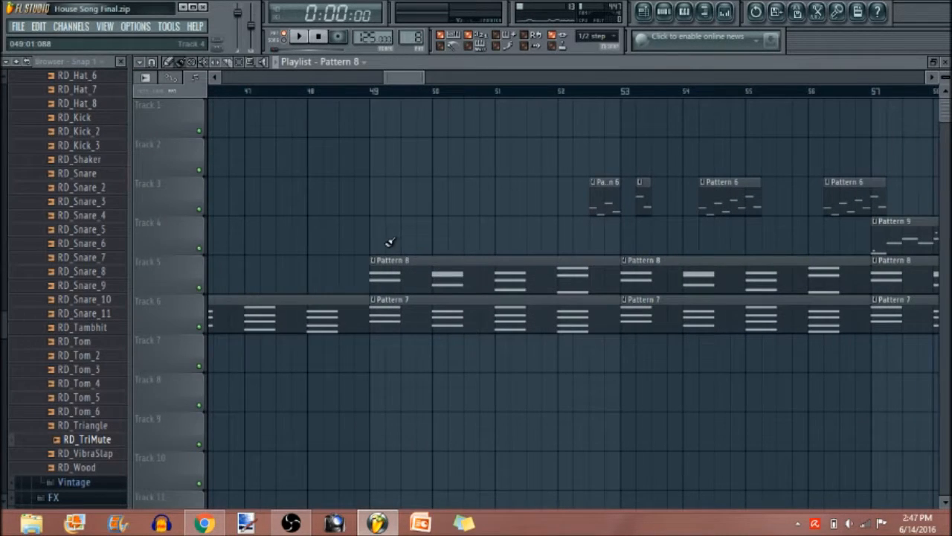
left_click(372, 94)
left_click(559, 94)
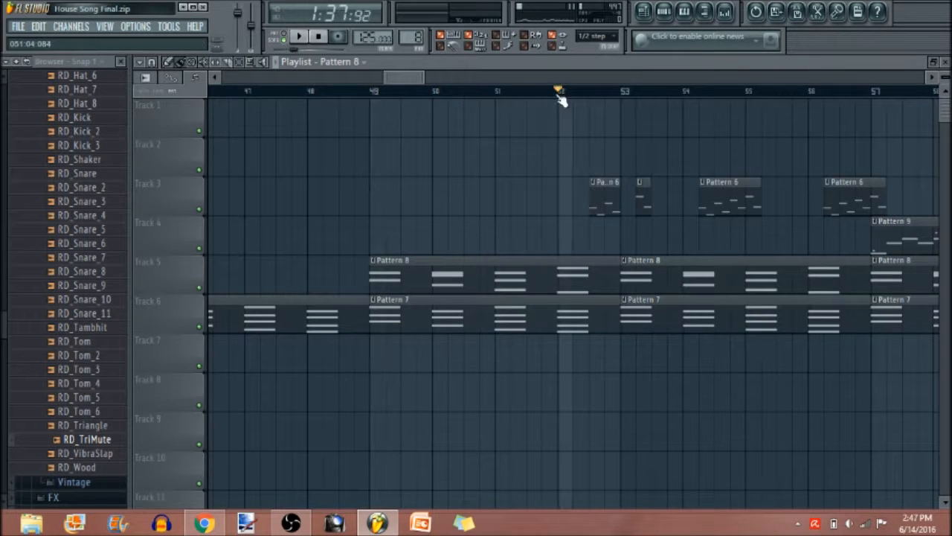
left_click(372, 94)
key("space")
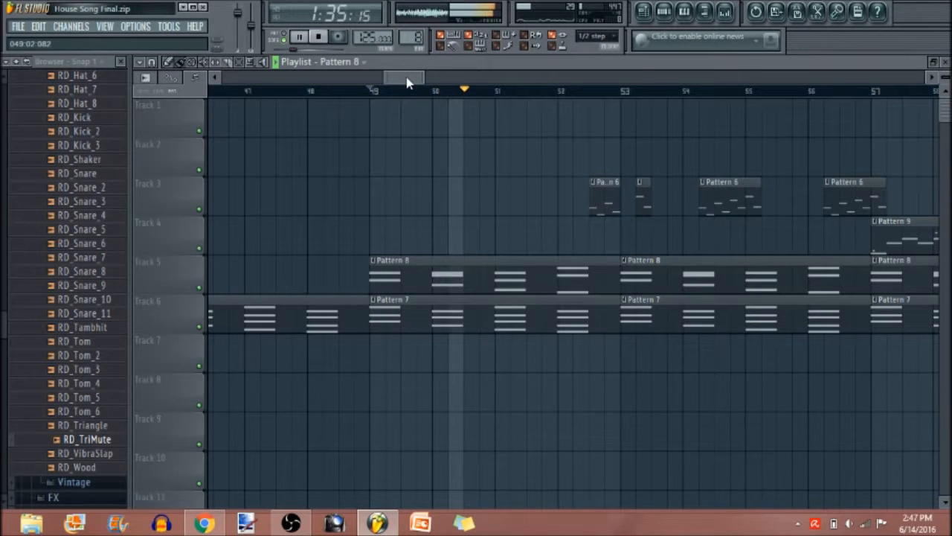
mouse_move(407, 78)
left_mouse_down()
mouse_move(424, 80)
mouse_move(407, 82)
left_mouse_up()
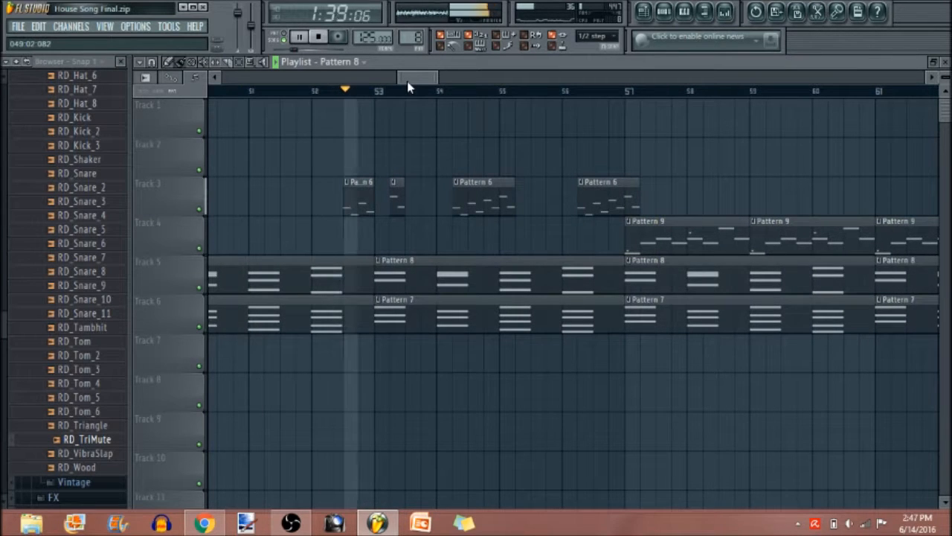
key("space")
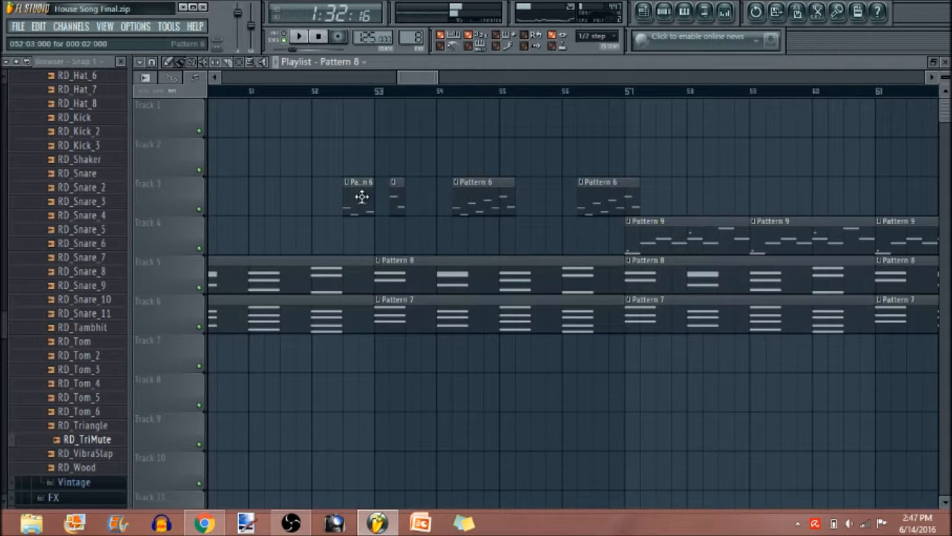
Place a Pattern 6 clip on Track 2 around bar 52, trim its start to 52:03, and play it back from bar 52
left_click_drag(417, 76, 374, 86)
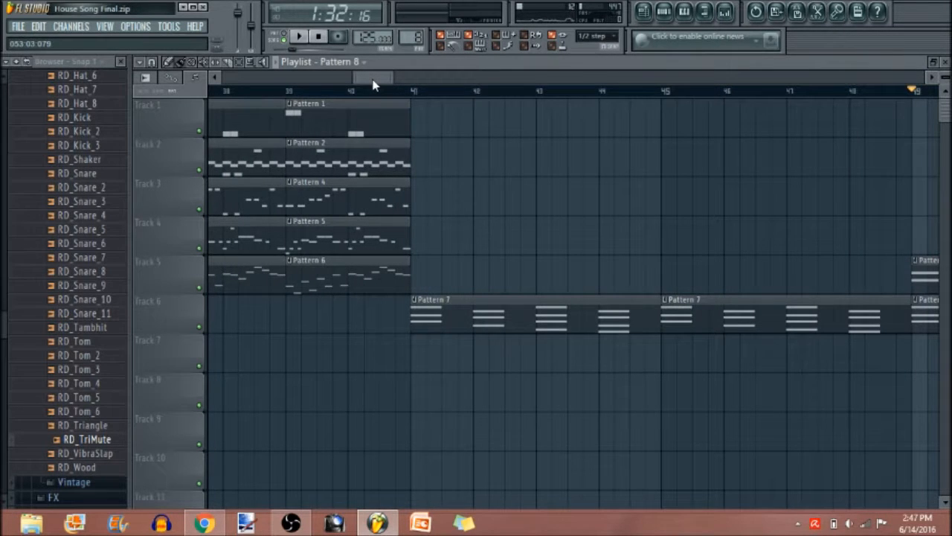
left_click_drag(373, 86, 406, 85)
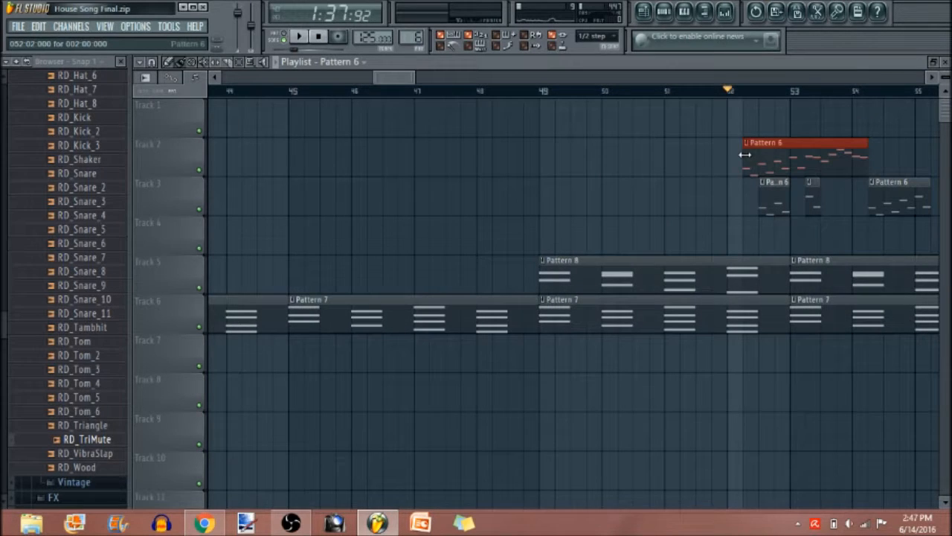
left_click_drag(745, 154, 760, 154)
key("space")
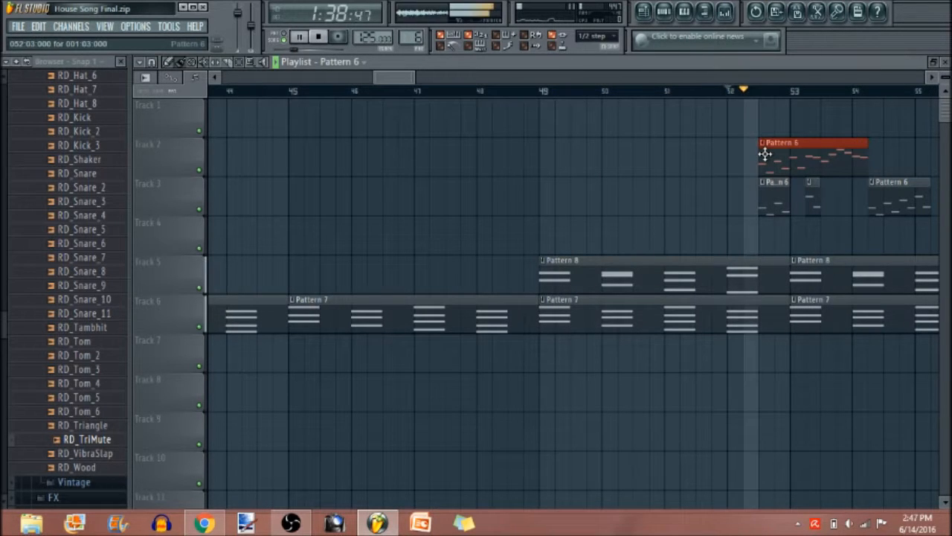
key("space")
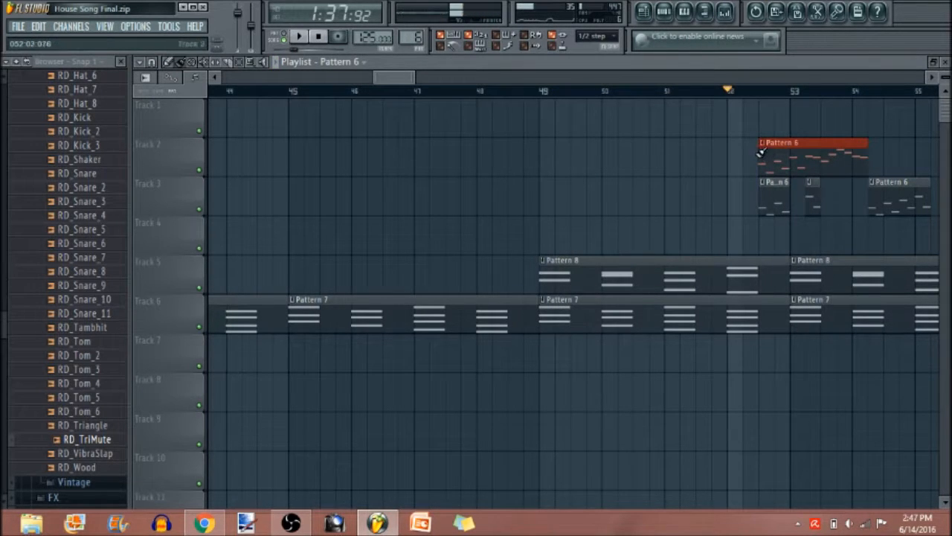
mouse_move(759, 154)
left_mouse_down()
mouse_move(743, 154)
mouse_move(760, 152)
left_mouse_up()
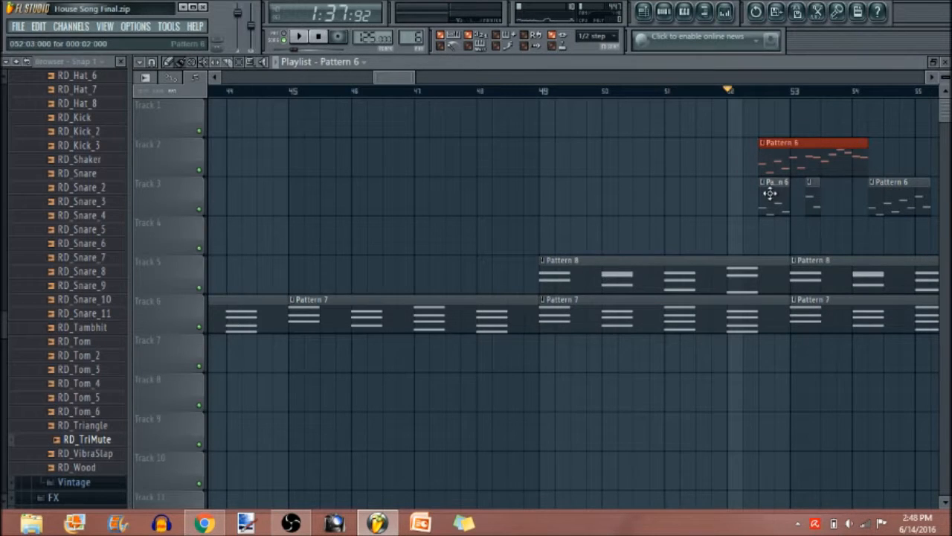
Replay the song from bar 52 to hear the Pattern 6 clips over the chords
key("space")
key("space")
key("space")
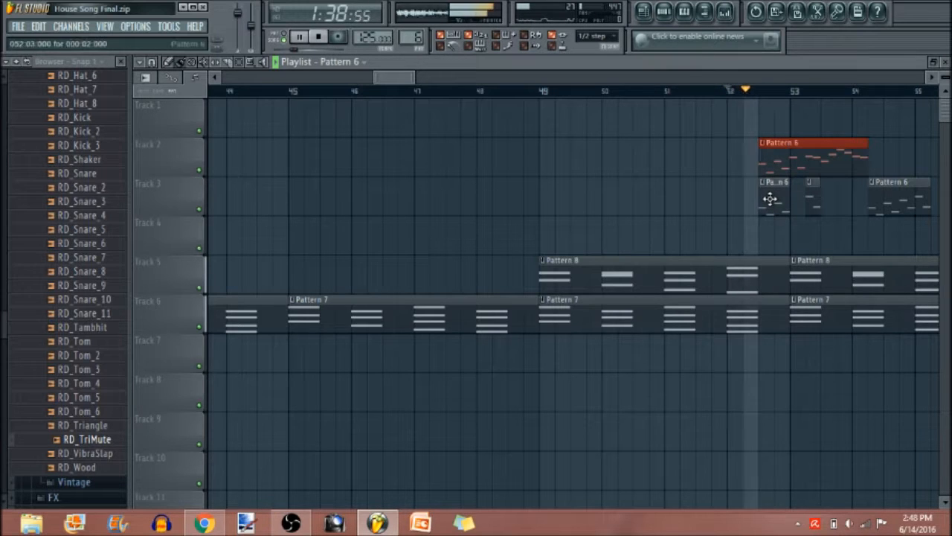
key("space")
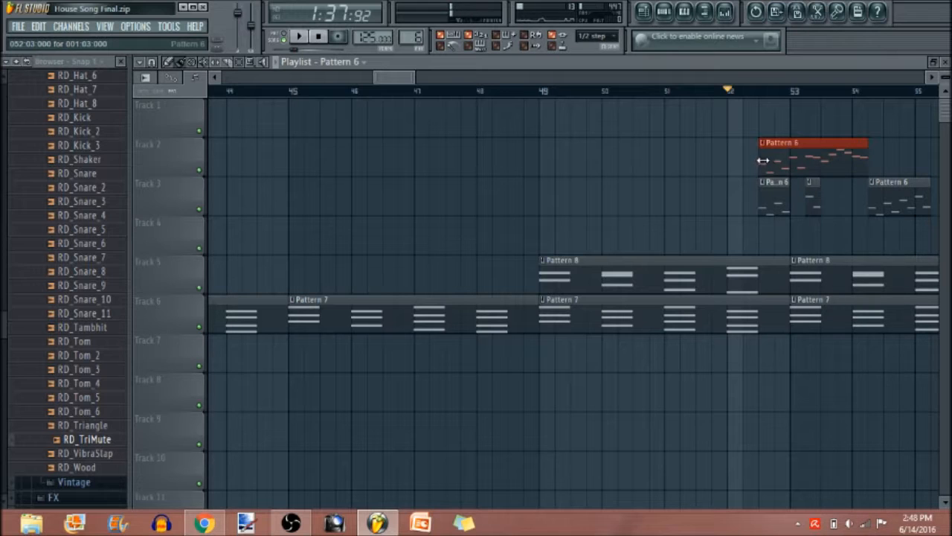
Trim the start of the Track 2 Pattern 6 clip to bar 53, shift the clip to 53:02, and play from bar 52
left_click_drag(759, 156, 791, 157)
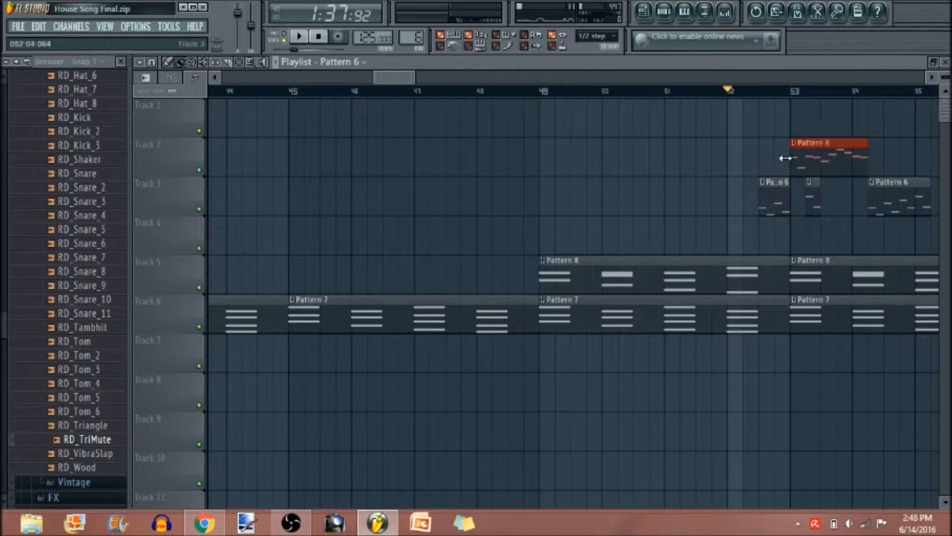
left_click_drag(798, 162, 834, 167)
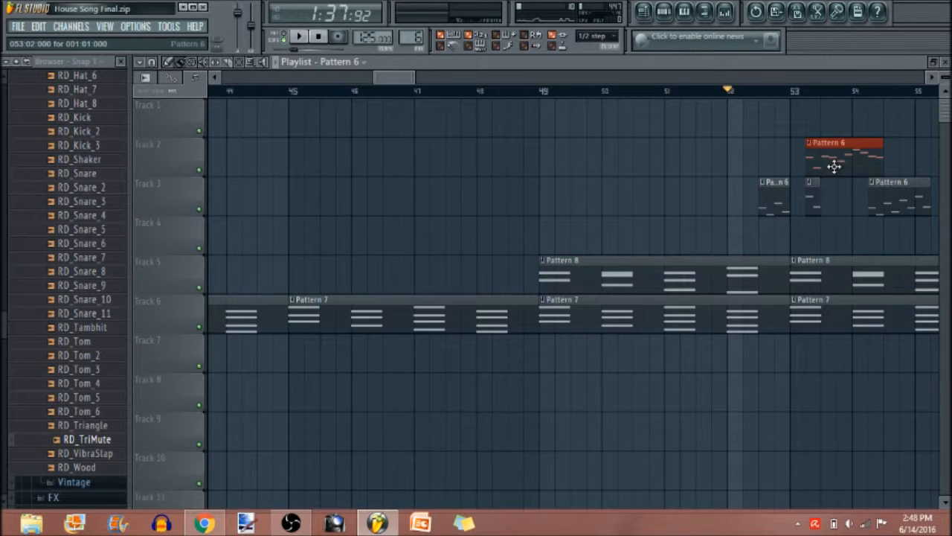
key("space")
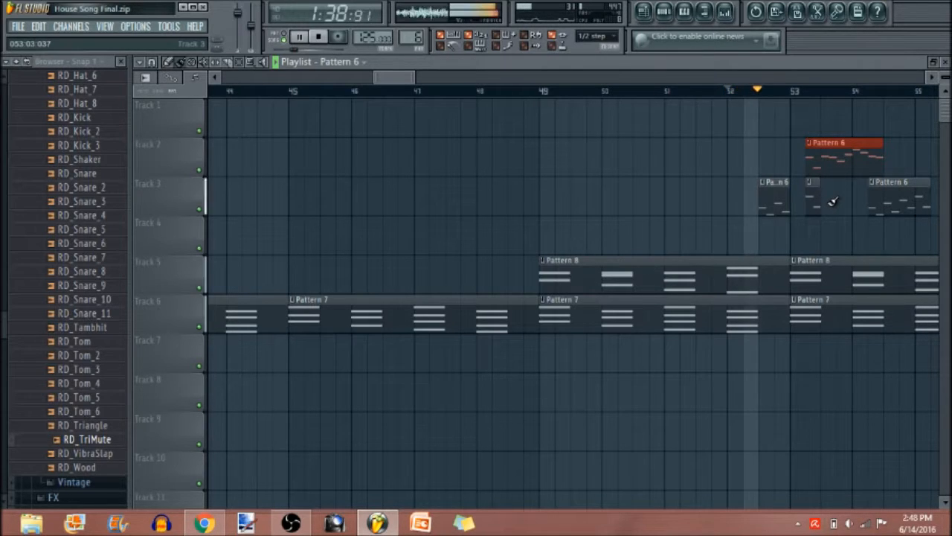
key("space")
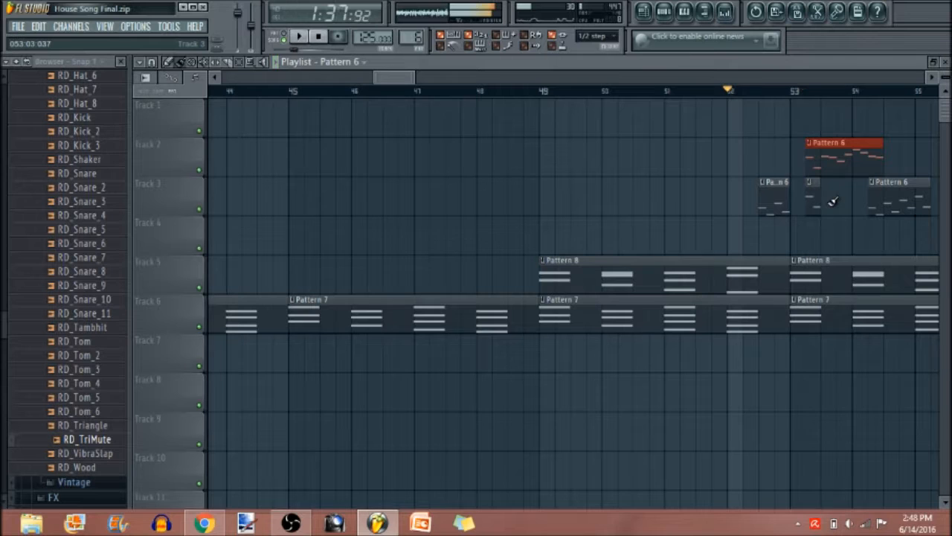
Extend the Track 2 Pattern 6 clip back to its full two bars, move it to 54:02, and play from bar 52
left_click_drag(417, 82, 436, 82)
left_click_drag(440, 156, 393, 155)
left_click_drag(489, 155, 603, 159)
key("space")
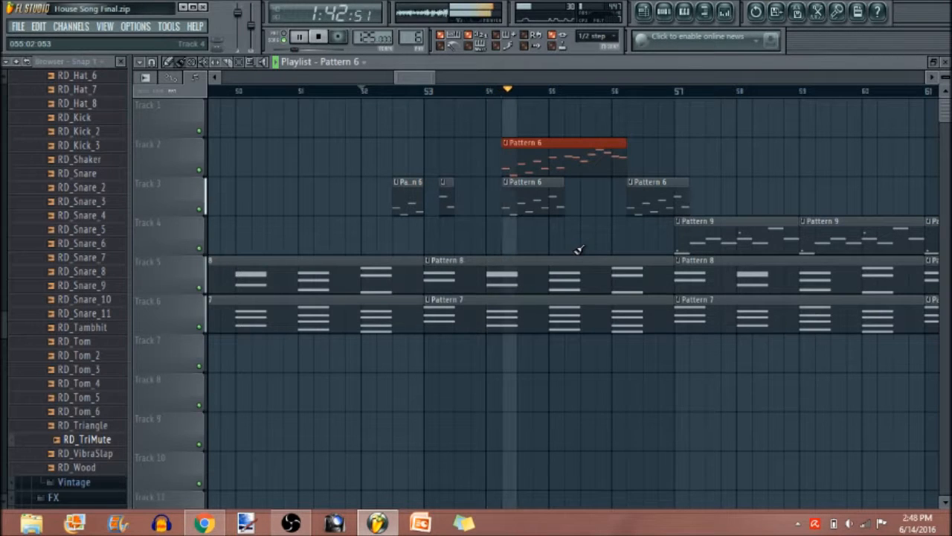
key("space")
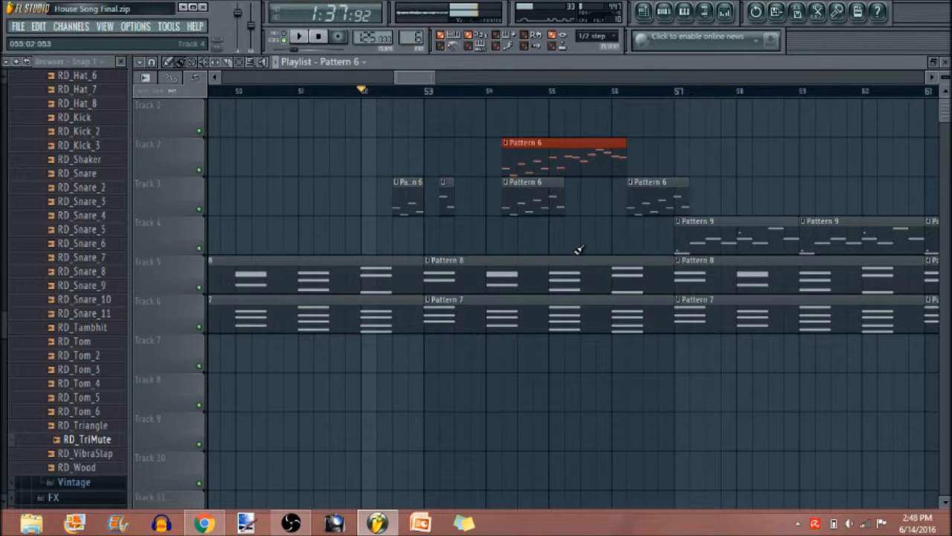
Shift the Track 2 Pattern 6 clip to bar 55 and delete it from the track
left_click_drag(551, 157, 590, 157)
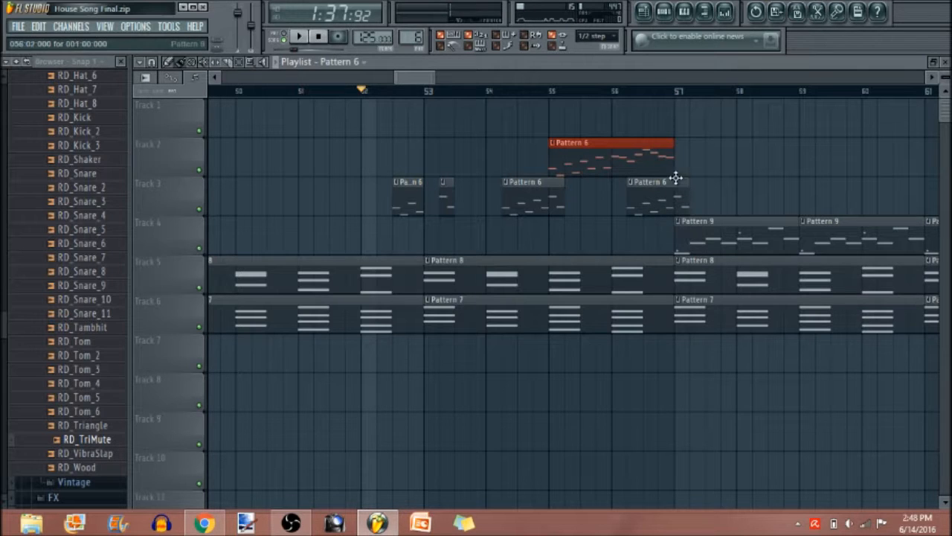
right_click(608, 147)
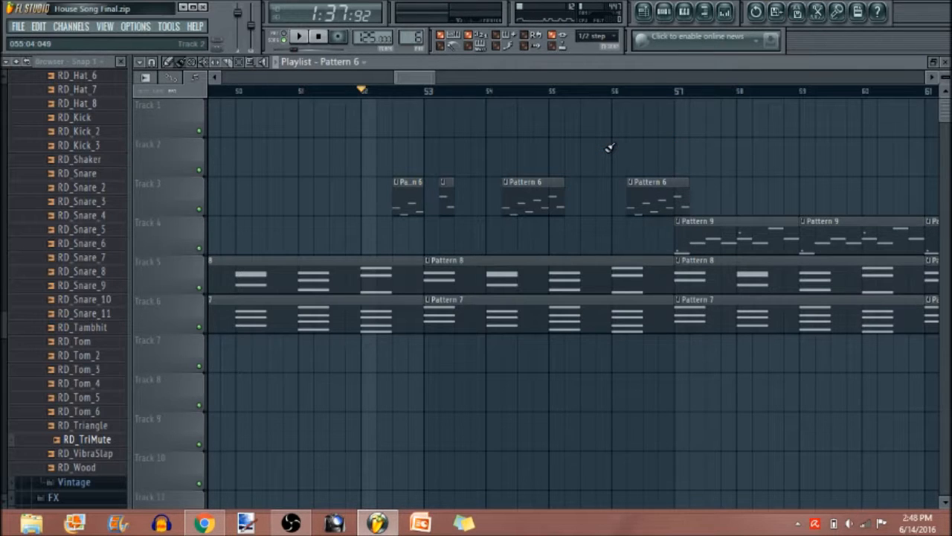
Solo Track 3 to hear its Pattern 6 clips from bar 52, and unsolo it to hear them with the full mix
right_click(199, 210)
key("space")
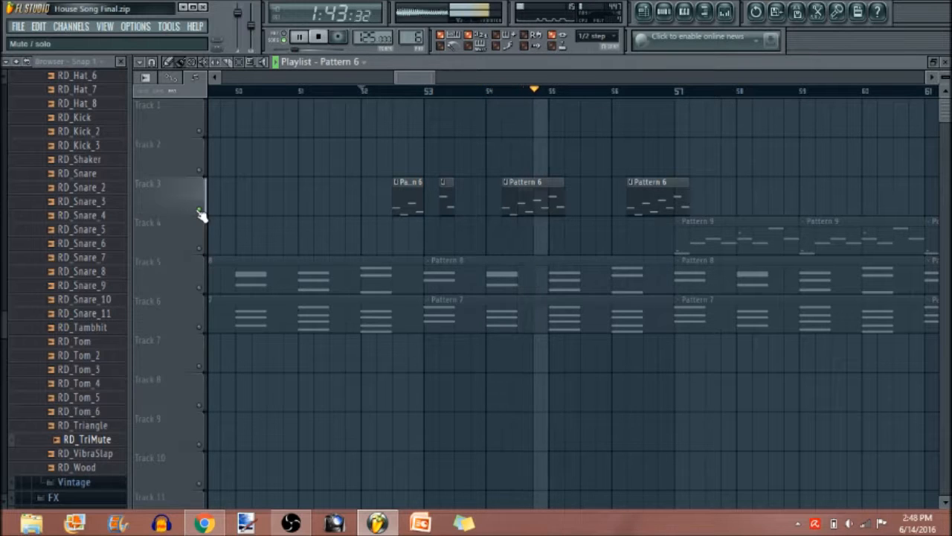
right_click(199, 211)
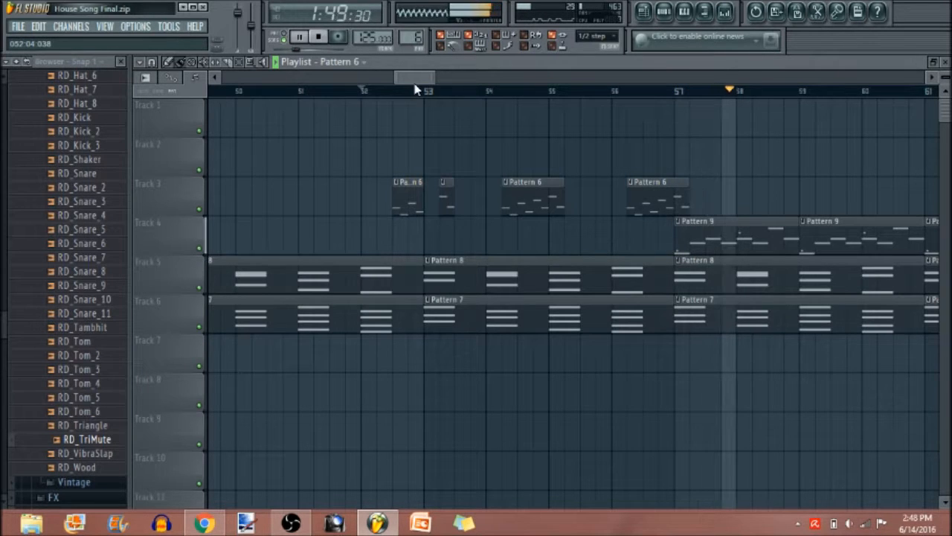
key("space")
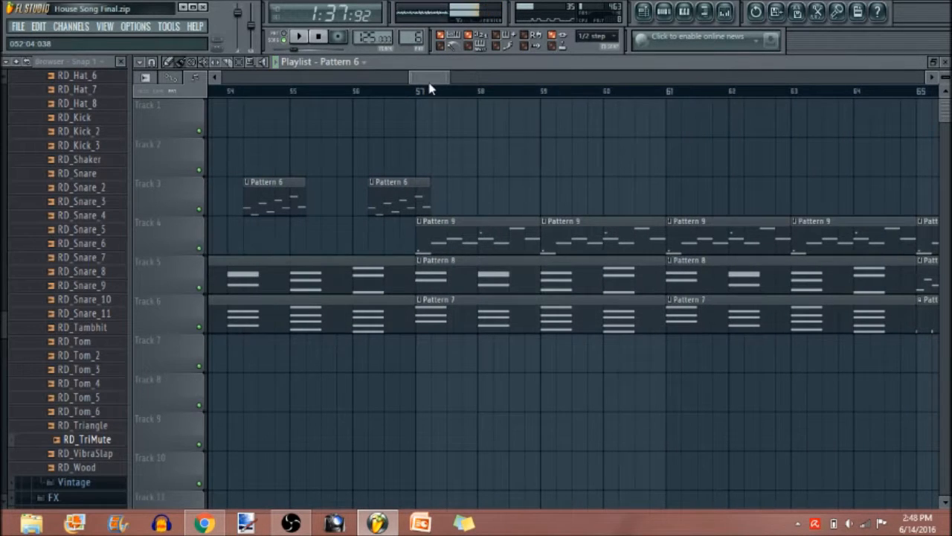
Open Pattern 9 from its bar 57 clip in the piano roll, fit its notes in view, and play it in pattern mode
left_click(419, 104)
double_click(434, 248)
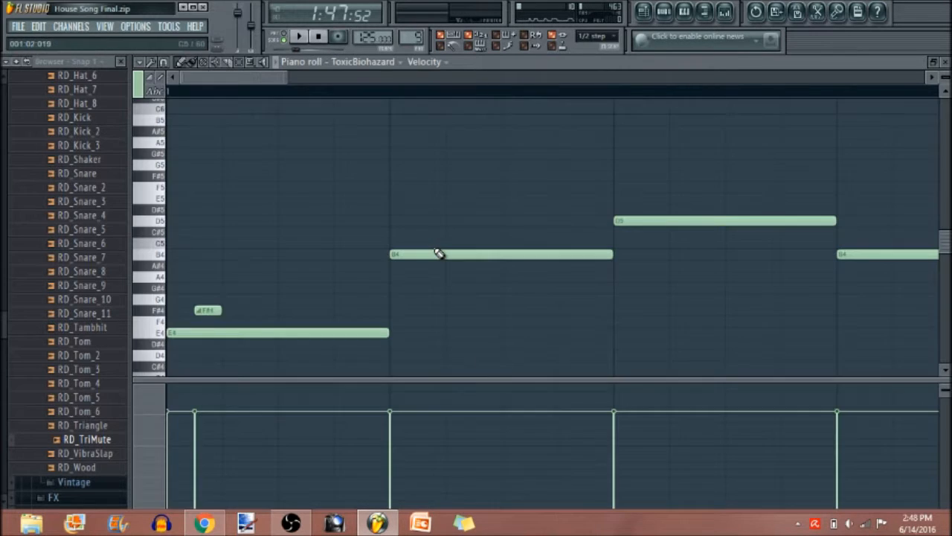
left_click_drag(287, 76, 544, 181)
left_click(284, 34)
key("space")
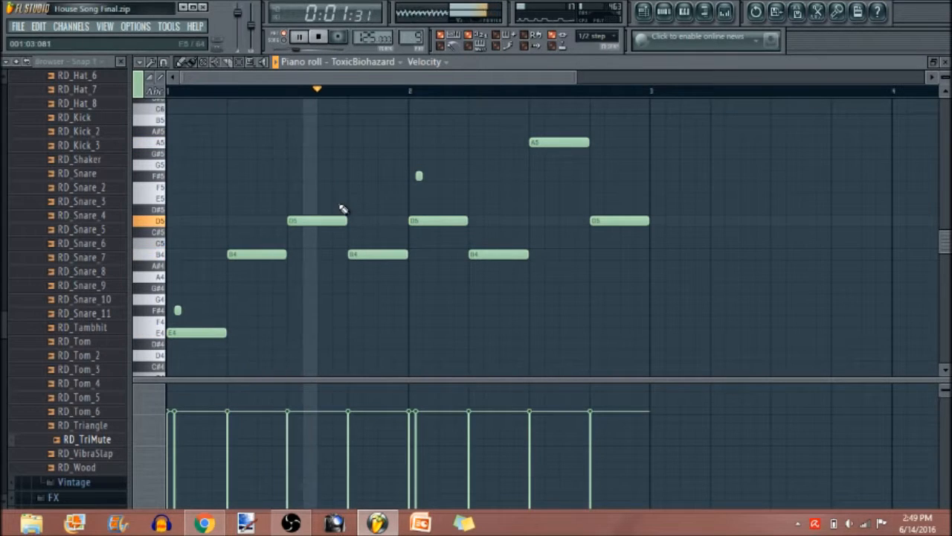
key("space")
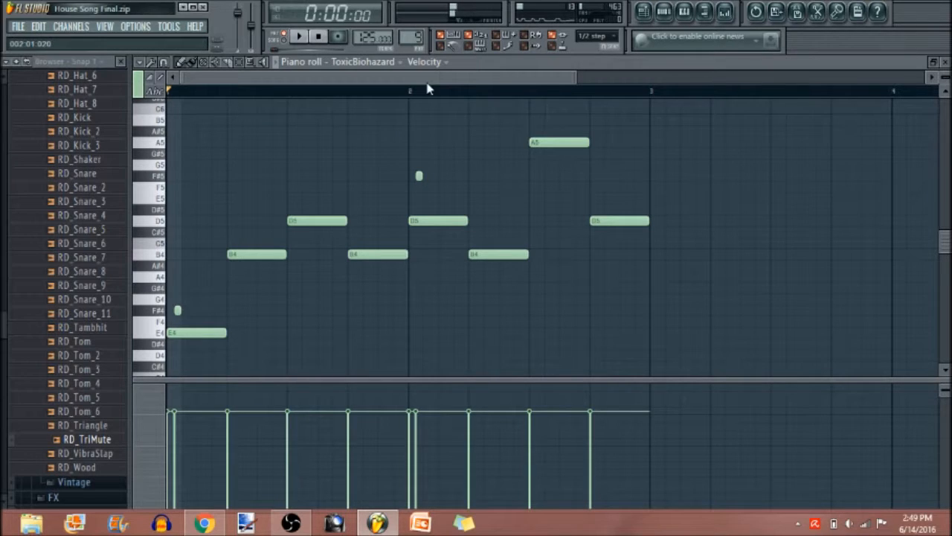
Open the ToxicBiohazard synth to show its 8SEQ Nutron ToTc preset and Presets Library while auditioning Pattern 9
left_click(664, 11)
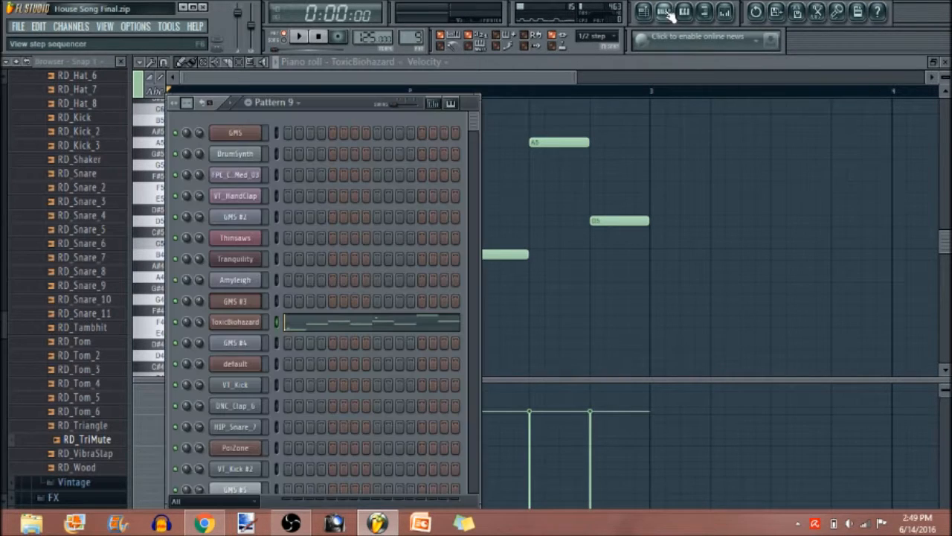
left_click(245, 322)
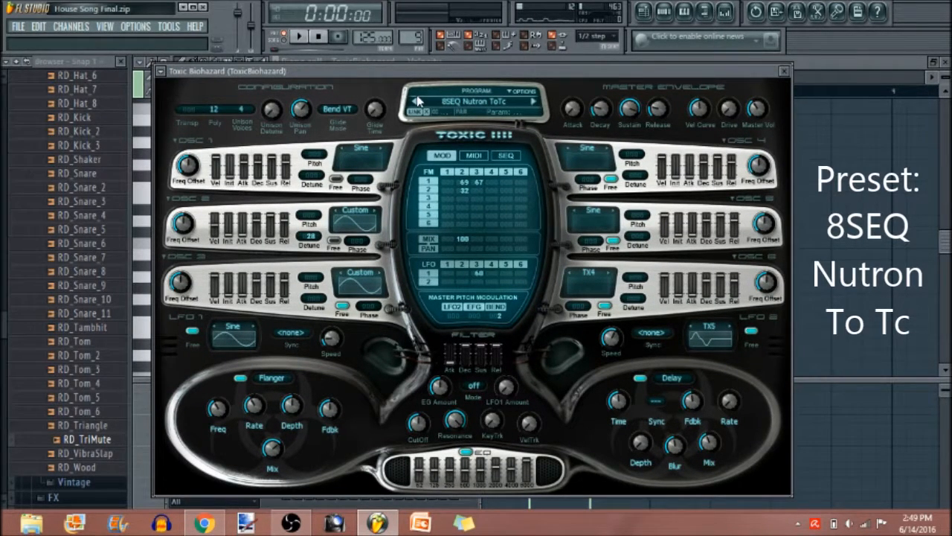
left_click(474, 106)
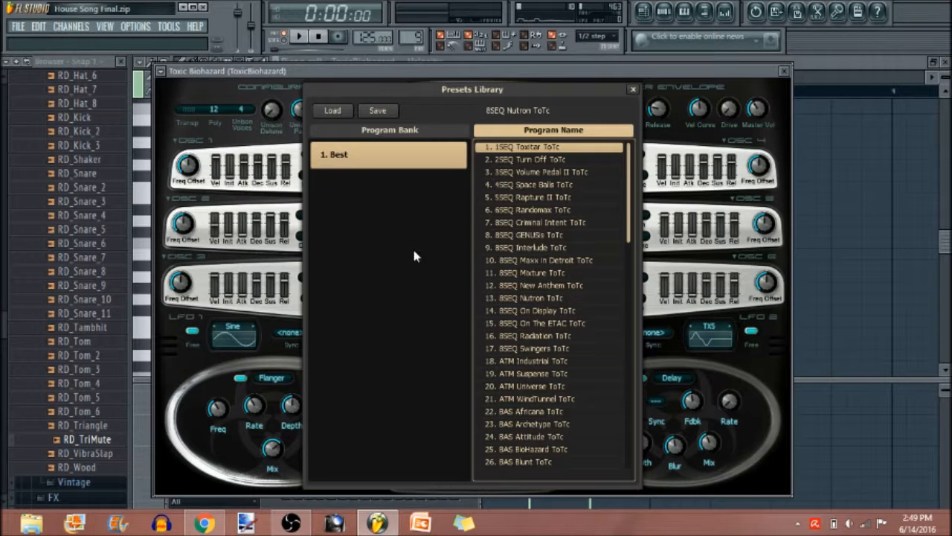
key("space")
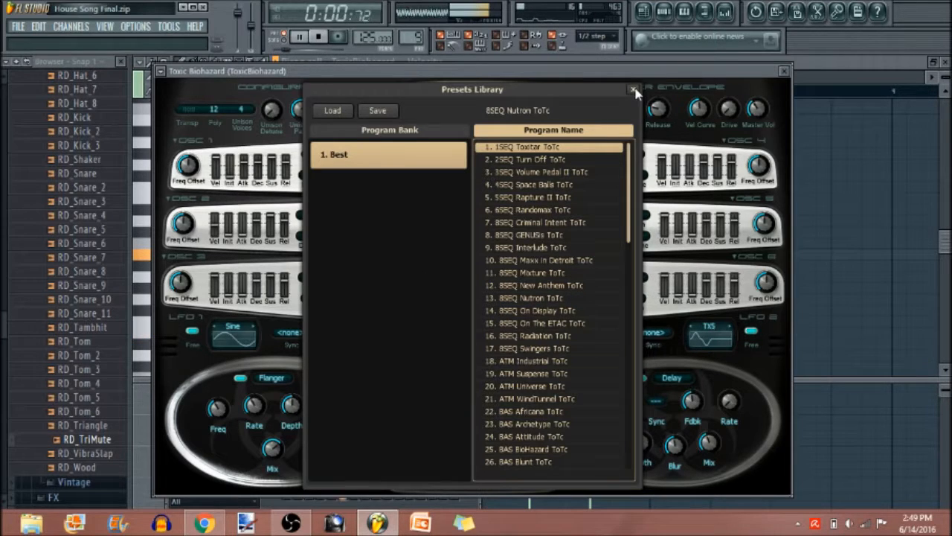
left_click(632, 90)
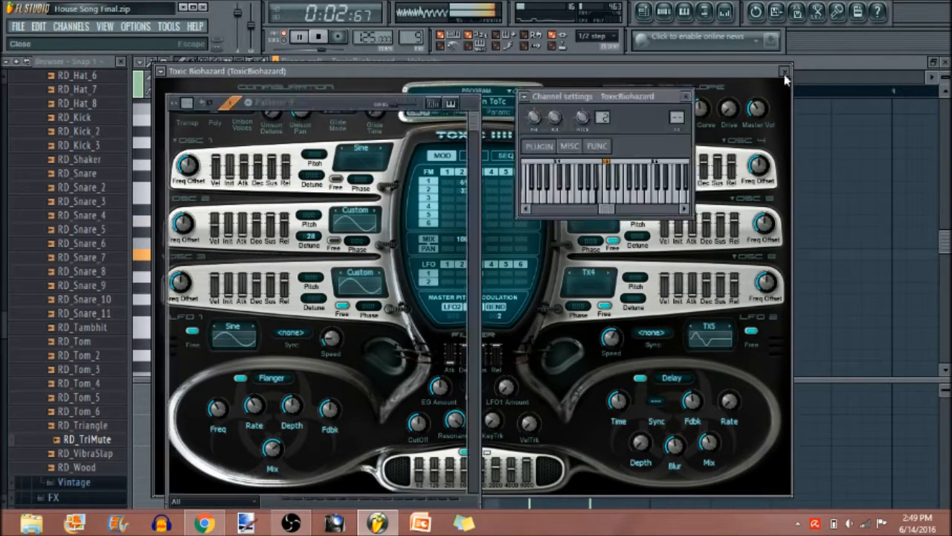
left_click(784, 71)
left_click(325, 83)
key("space")
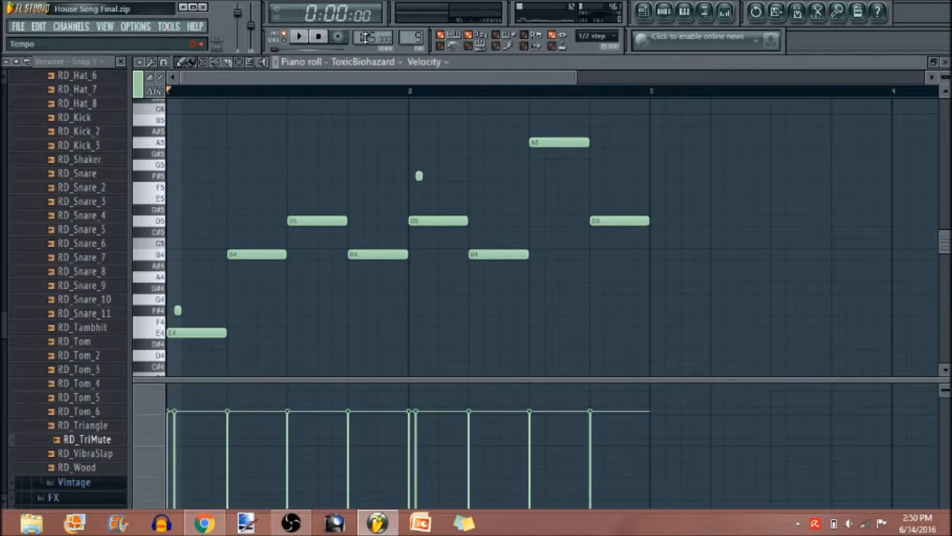
Lower the tempo to 35 BPM and play Pattern 9 slowly
left_click_drag(368, 38, 367, 77)
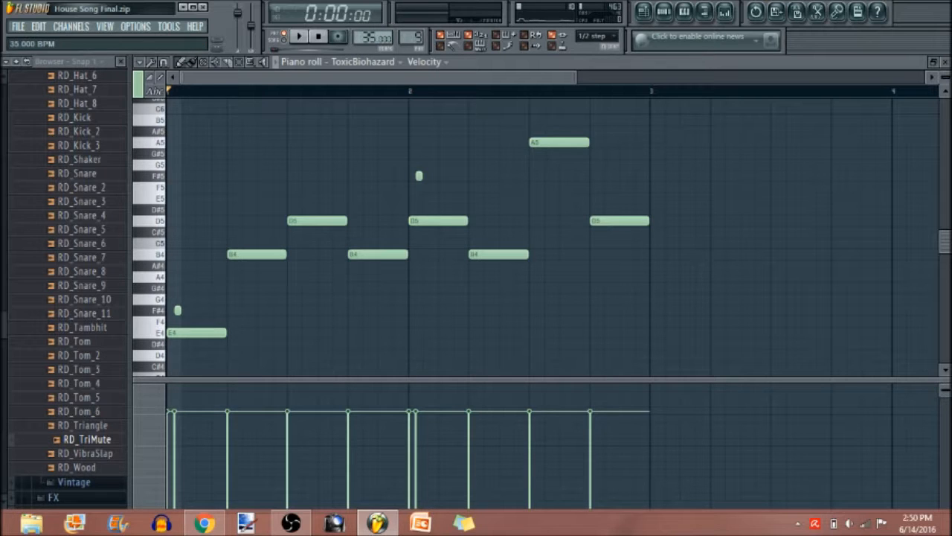
key("space")
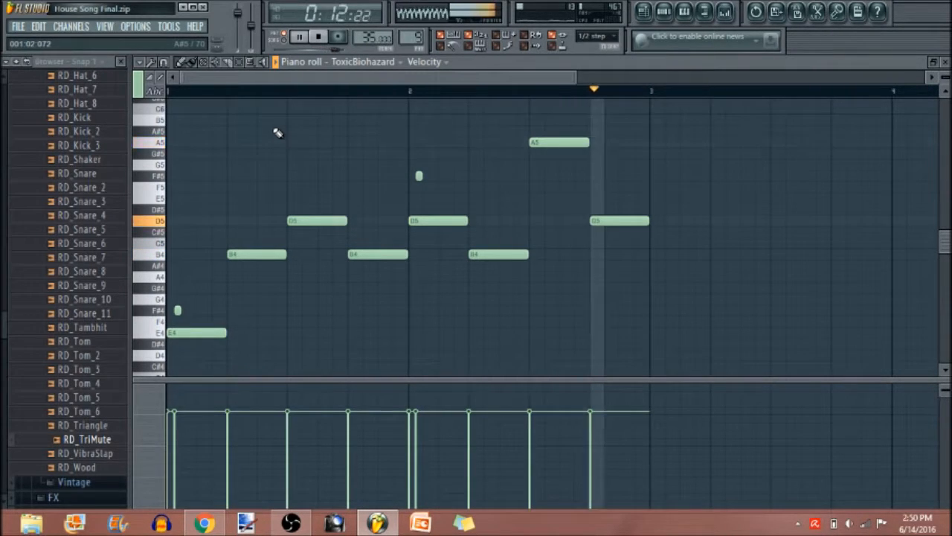
key("space")
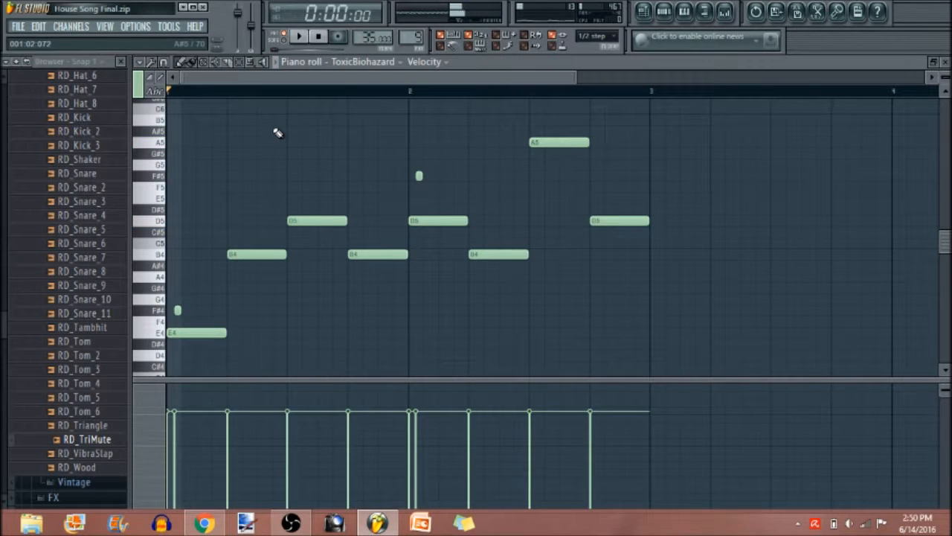
Return the tempo to 125 BPM and play Pattern 9 at normal speed
left_click_drag(368, 37, 368, 9)
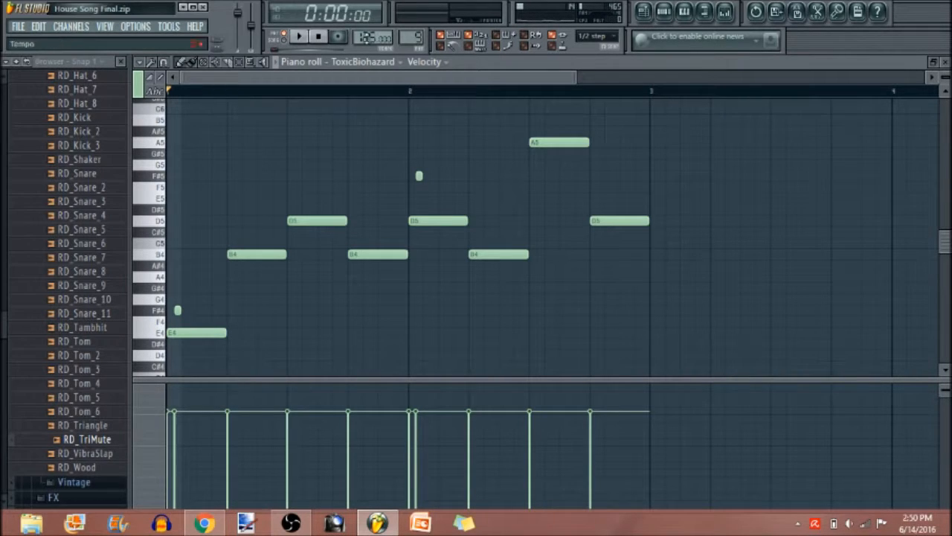
key("space")
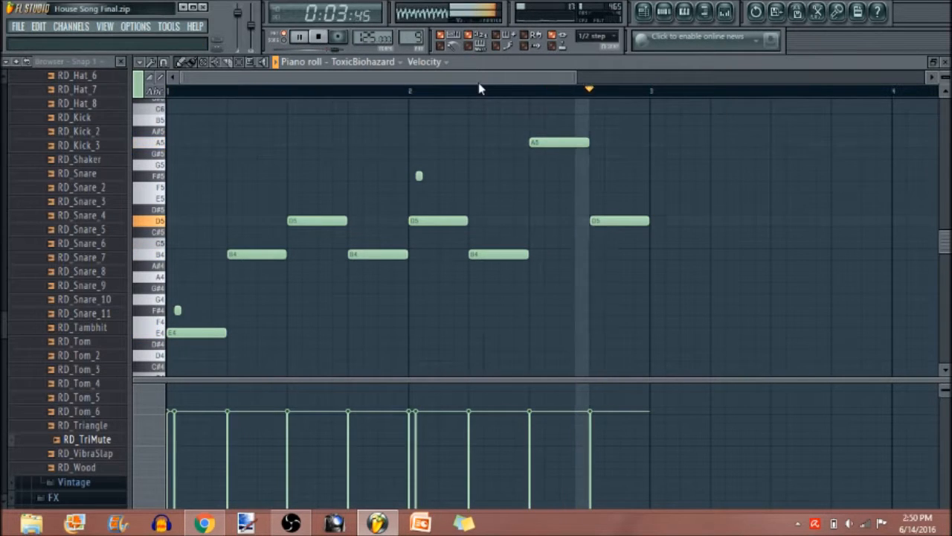
key("space")
Return to the playlist and play the song from bar 56 to hear Pattern 9 with Patterns 7 and 8
left_click(945, 62)
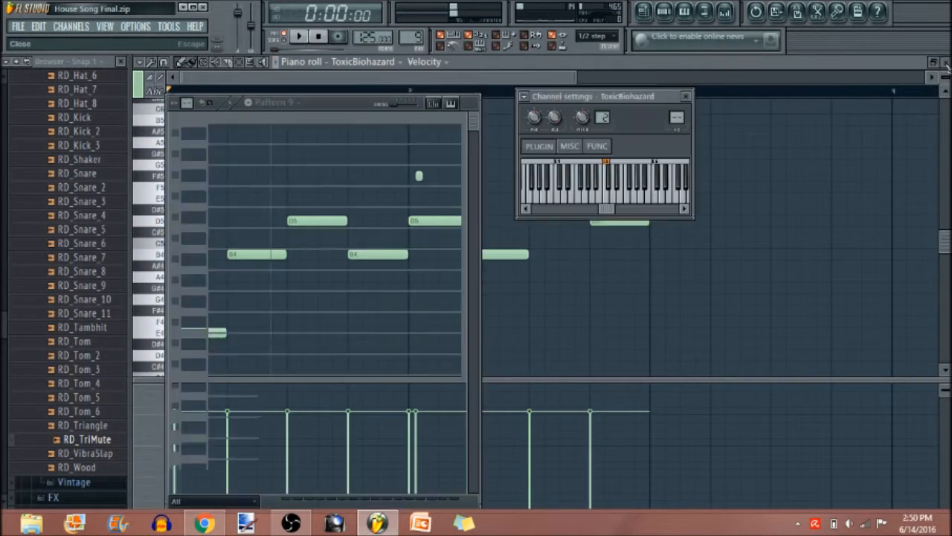
left_click(442, 77)
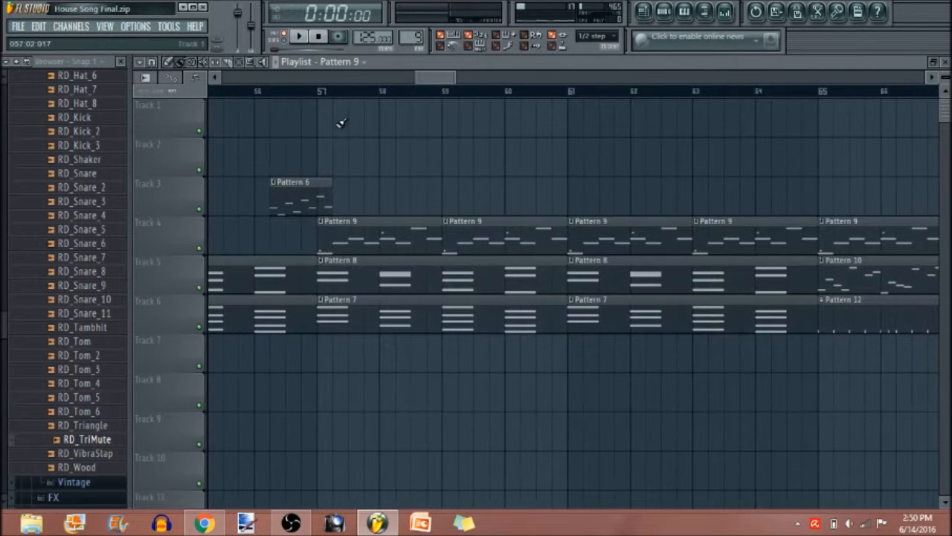
left_click(256, 92)
key("space")
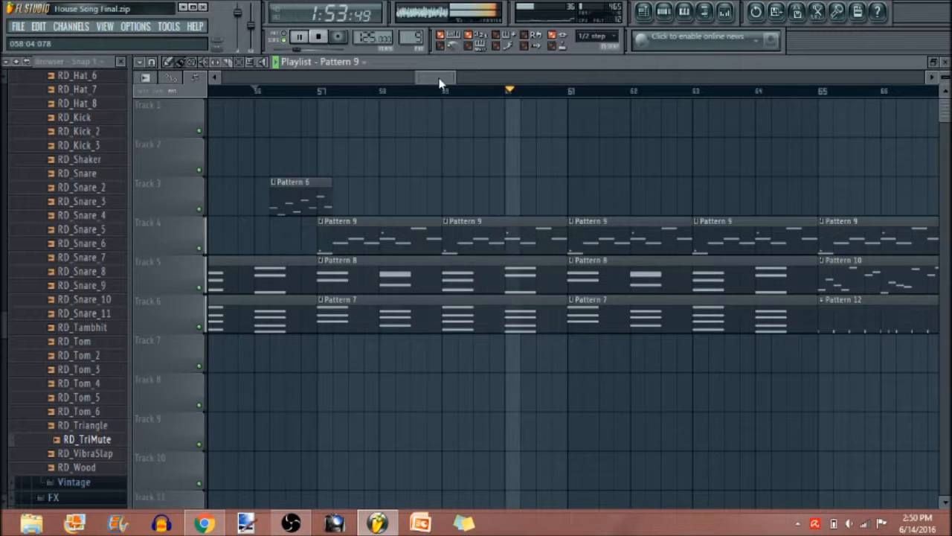
key("space")
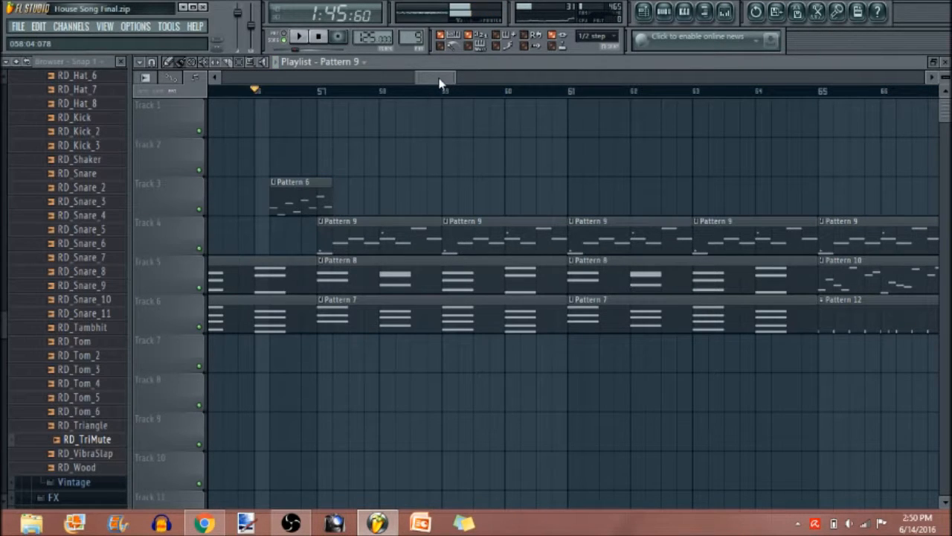
Set the play position to bar 65 and survey the whole song arrangement down to the automation clips on the lower tracks
left_click(319, 94)
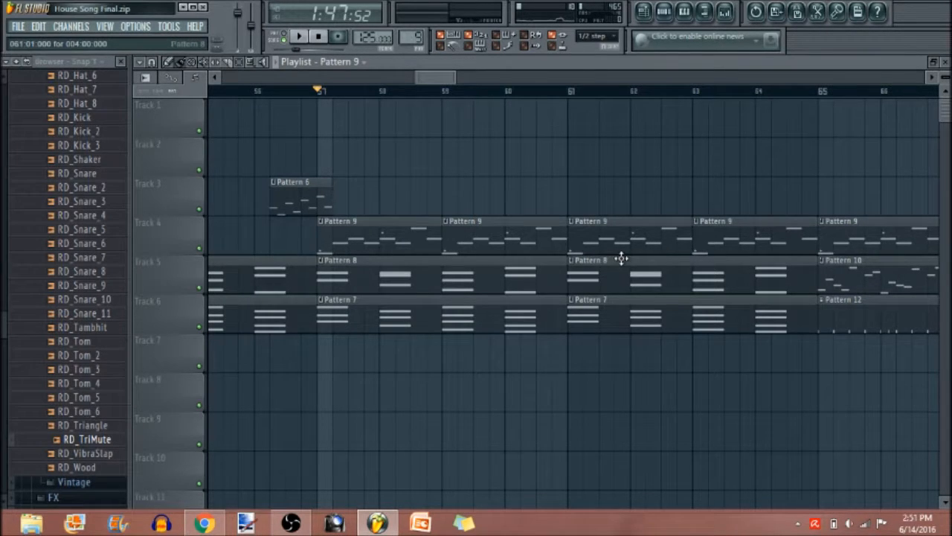
left_click(816, 95)
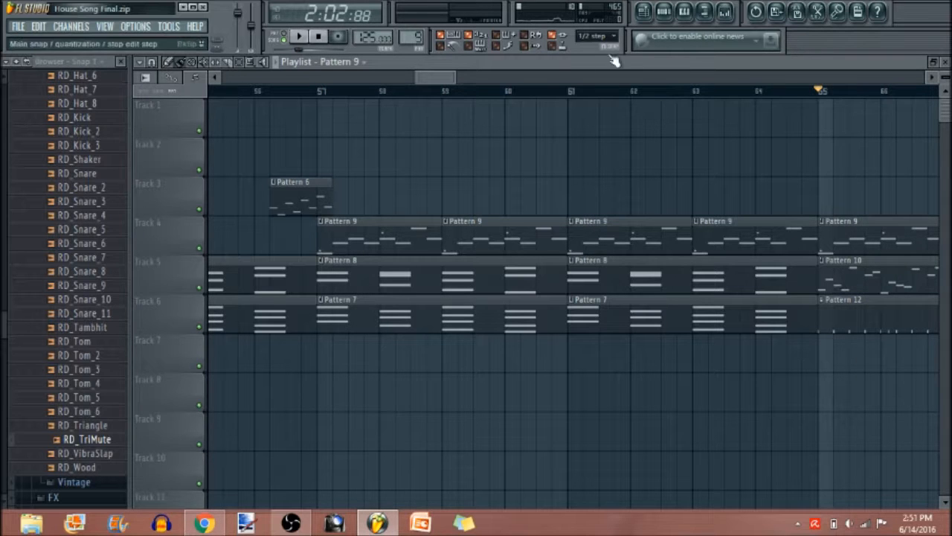
left_click_drag(443, 82, 898, 143)
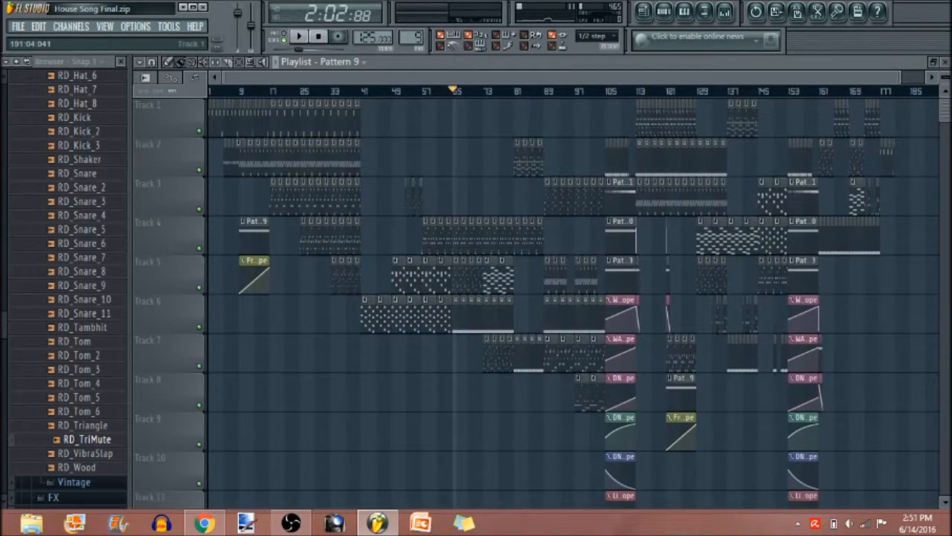
scroll(573, 297, "down", 5)
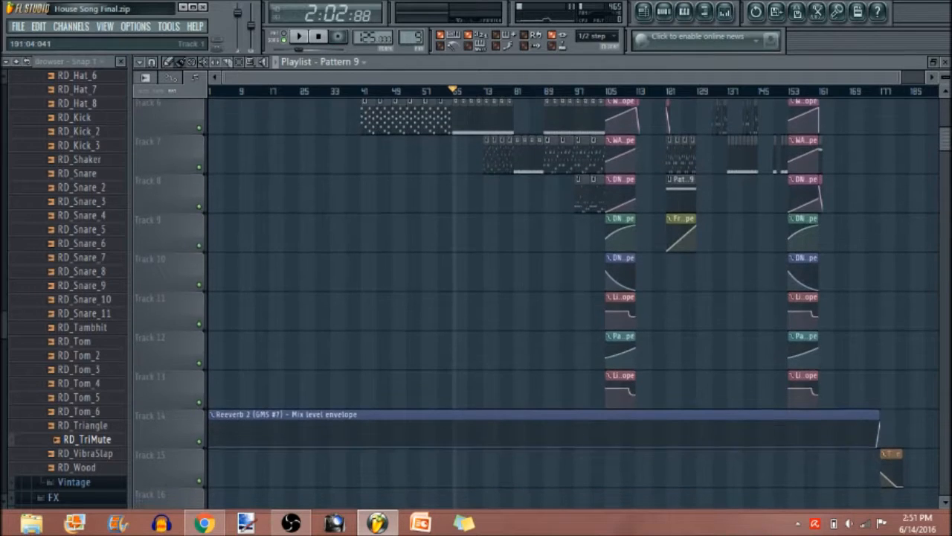
Set the play position to bar 113, where the Pattern 25 clip and the first Pattern 26 clip start
scroll(573, 297, "up", 5)
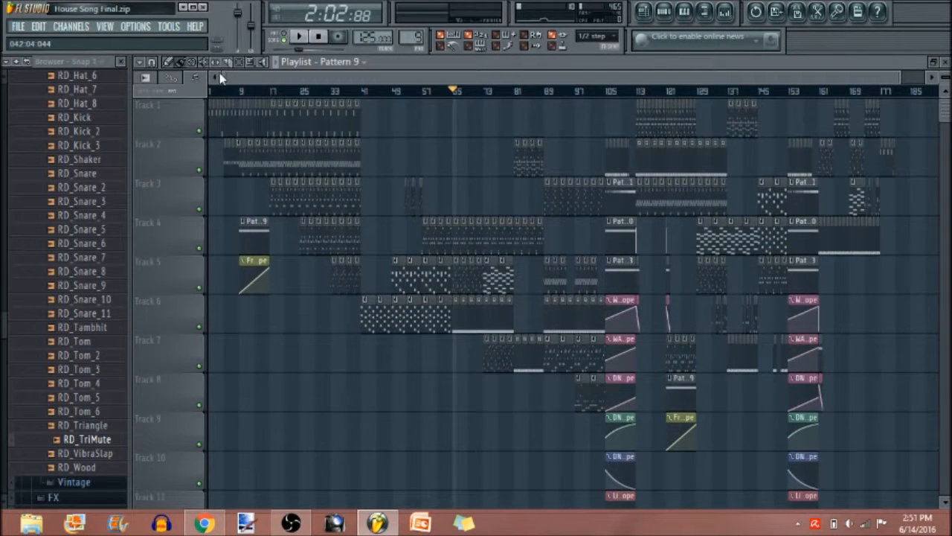
left_click_drag(229, 82, 621, 86)
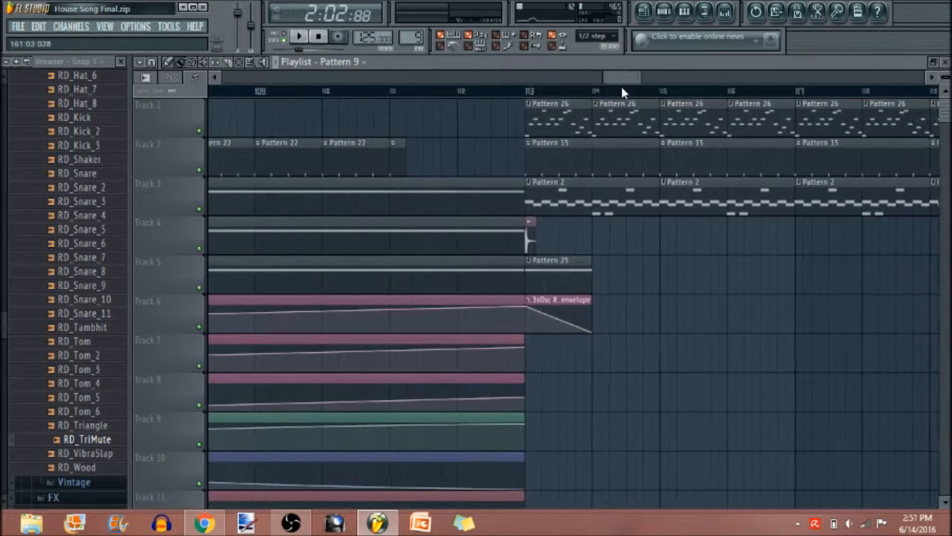
left_click(525, 93)
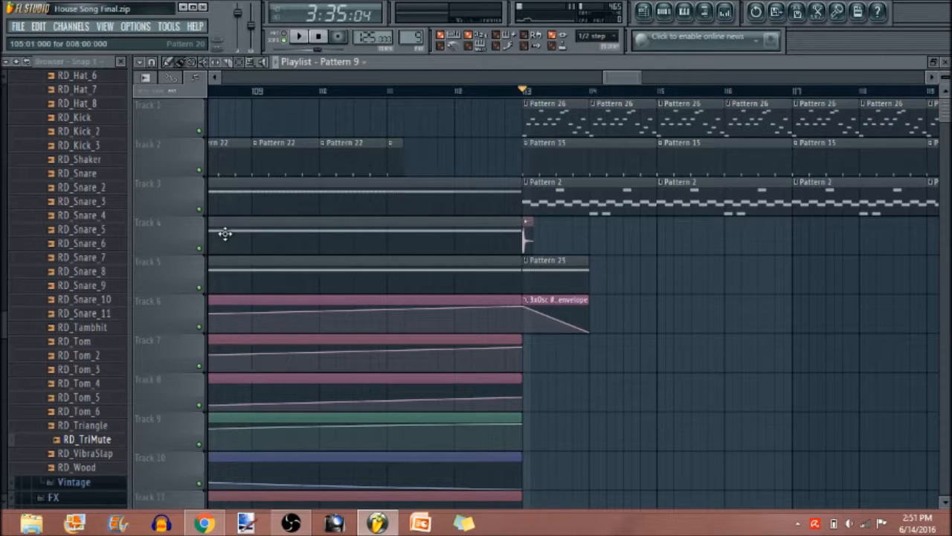
Solo Track 4 and unmute Tracks 5 and 6 so only these three tracks are heard
right_click(200, 250)
left_click(199, 289)
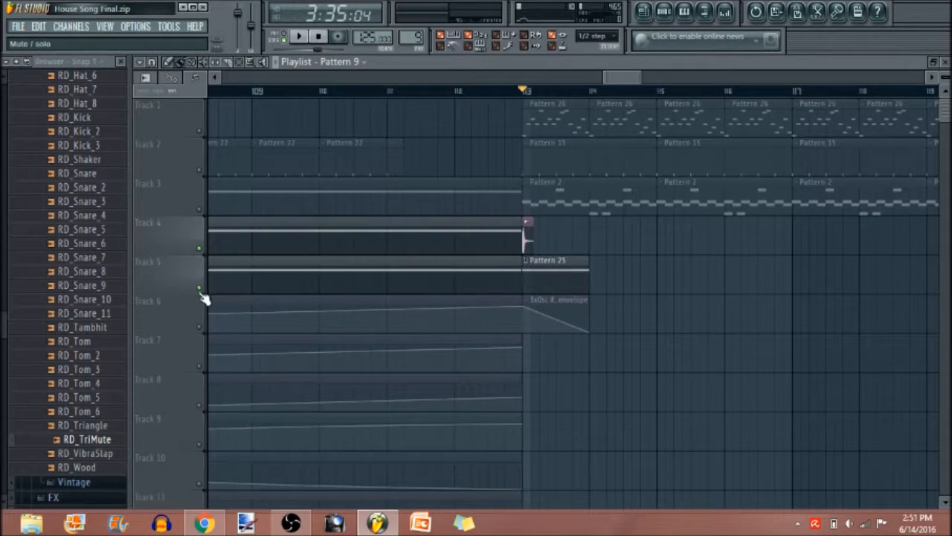
left_click(200, 327)
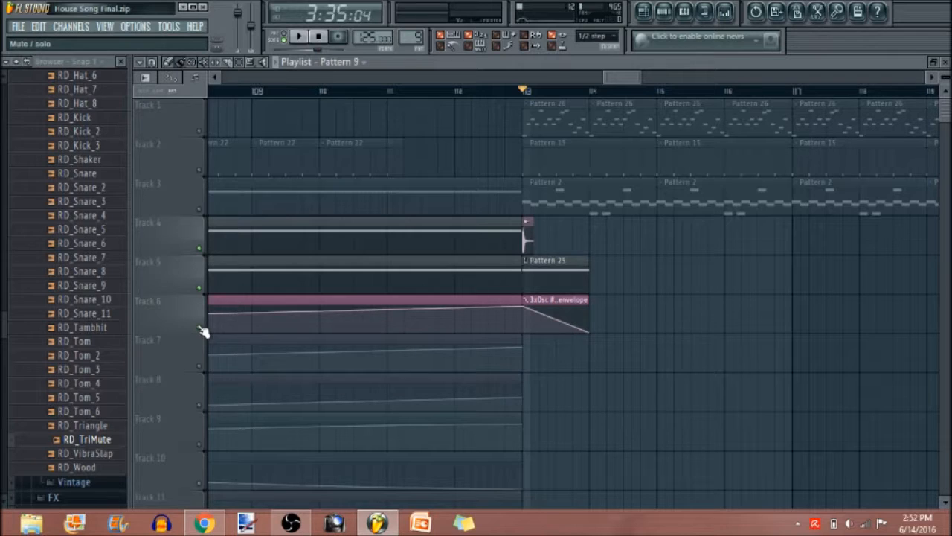
Play the song twice from bar 113 to hear the short audio clip and Pattern 25 with its 3xOsc envelope
key("space")
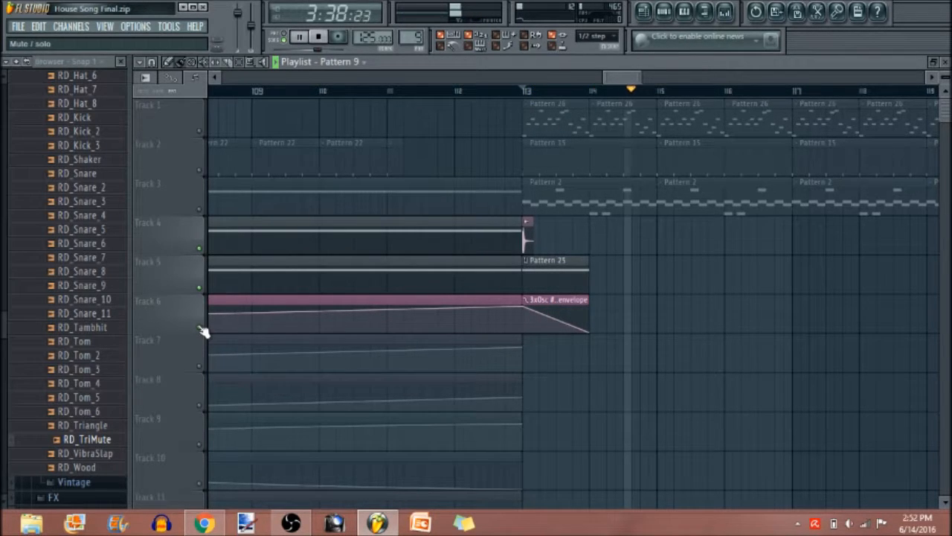
key("space")
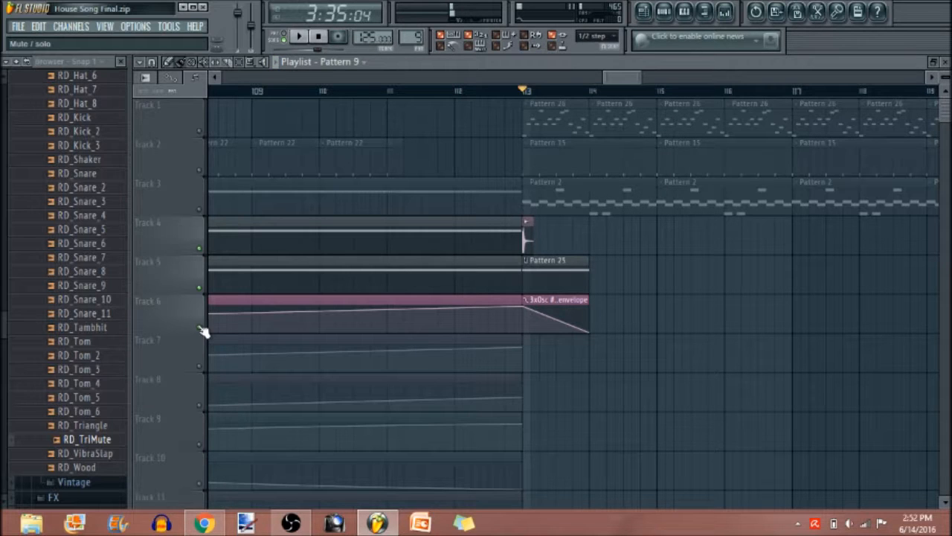
key("space")
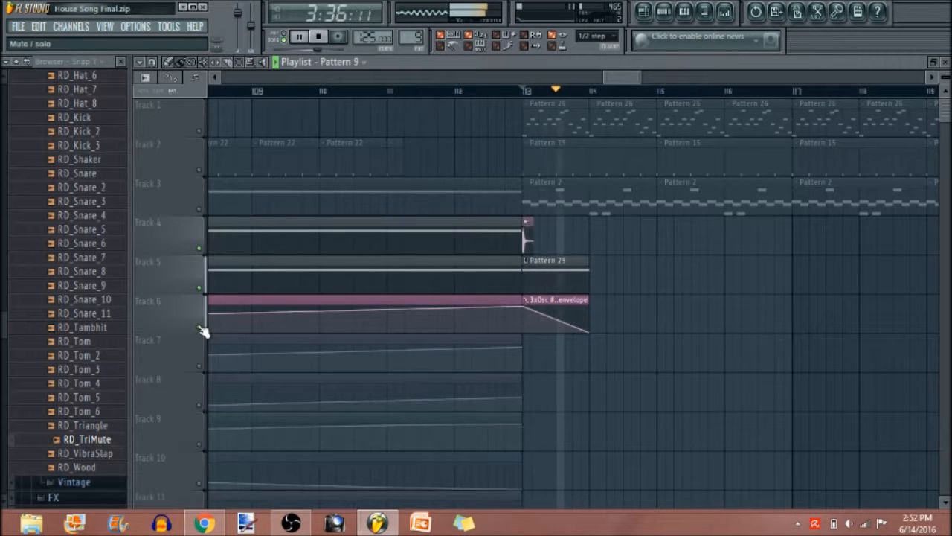
key("space")
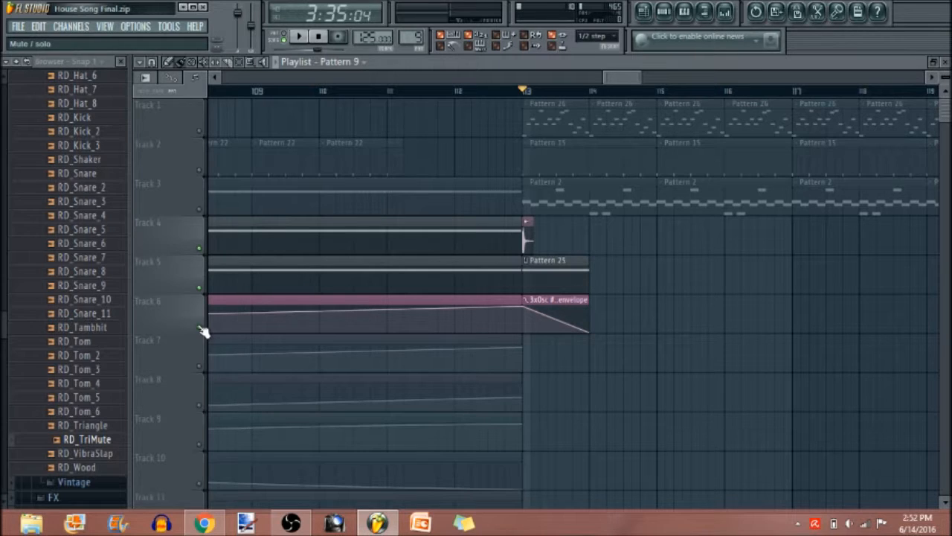
Bring the song arrangement from bar 1 onward back into view in the playlist
left_click_drag(599, 77, 213, 128)
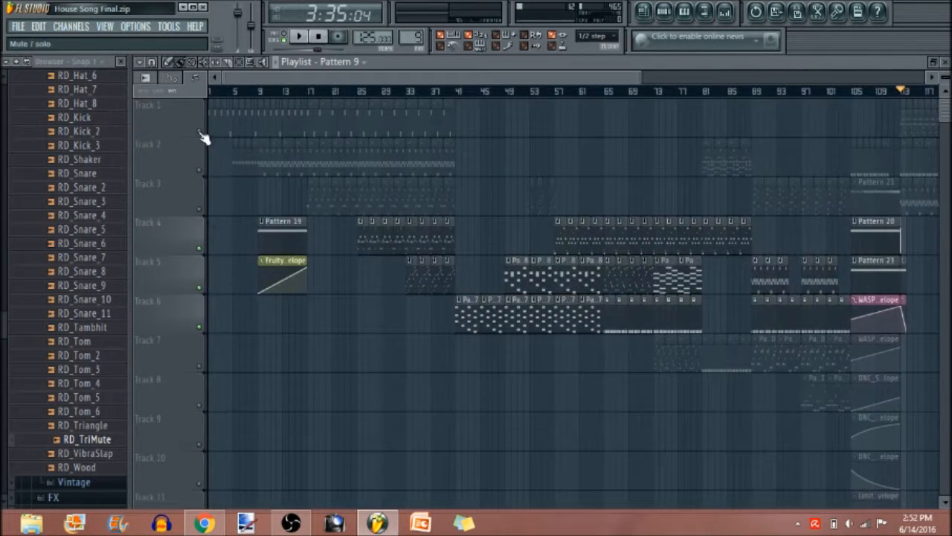